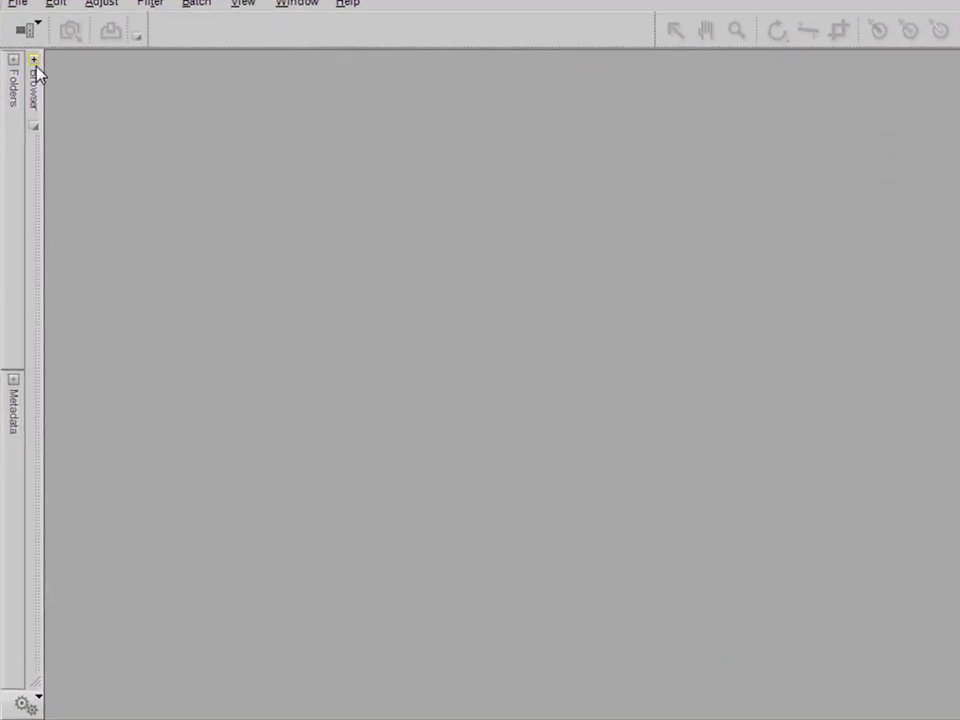
Show the 12-image browser, select the first photo DHW_0054.NEF, and display its metadata panel
click(34, 61)
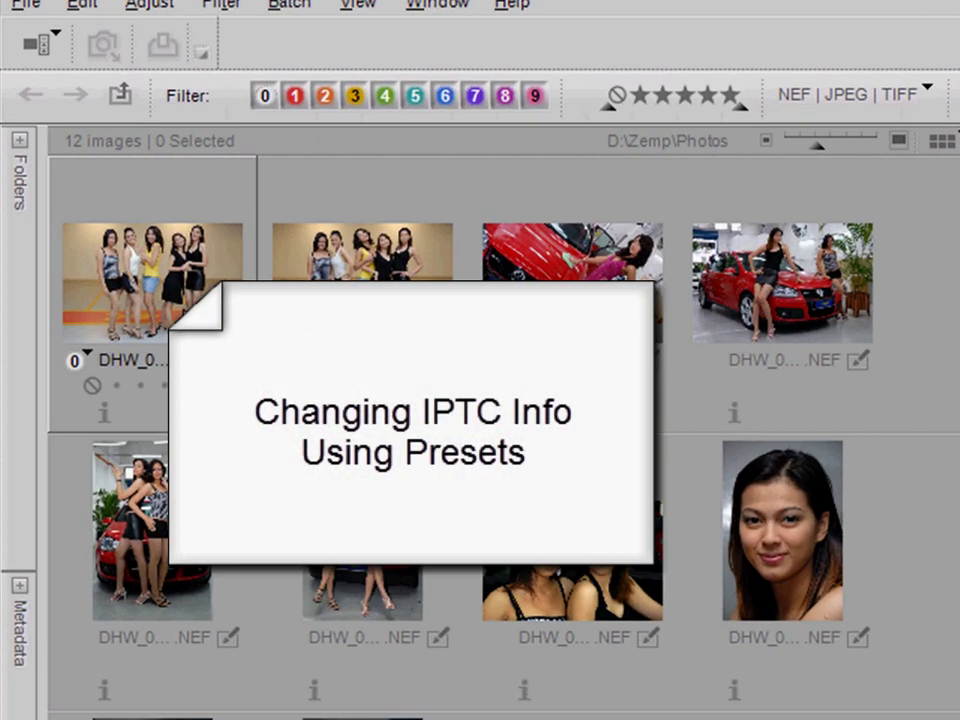
click(175, 320)
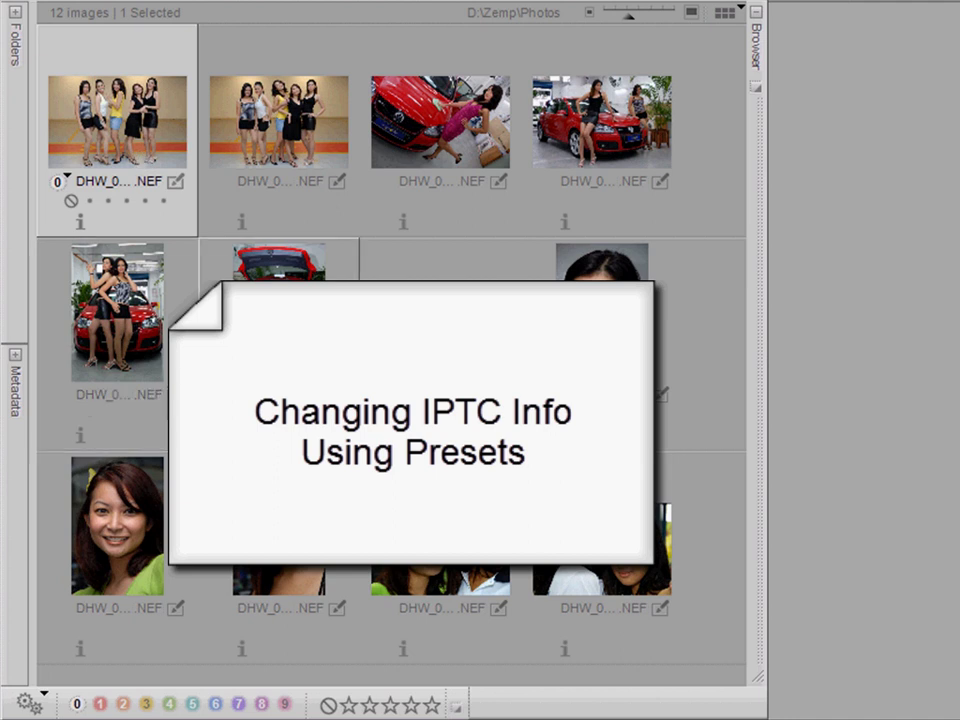
click(17, 362)
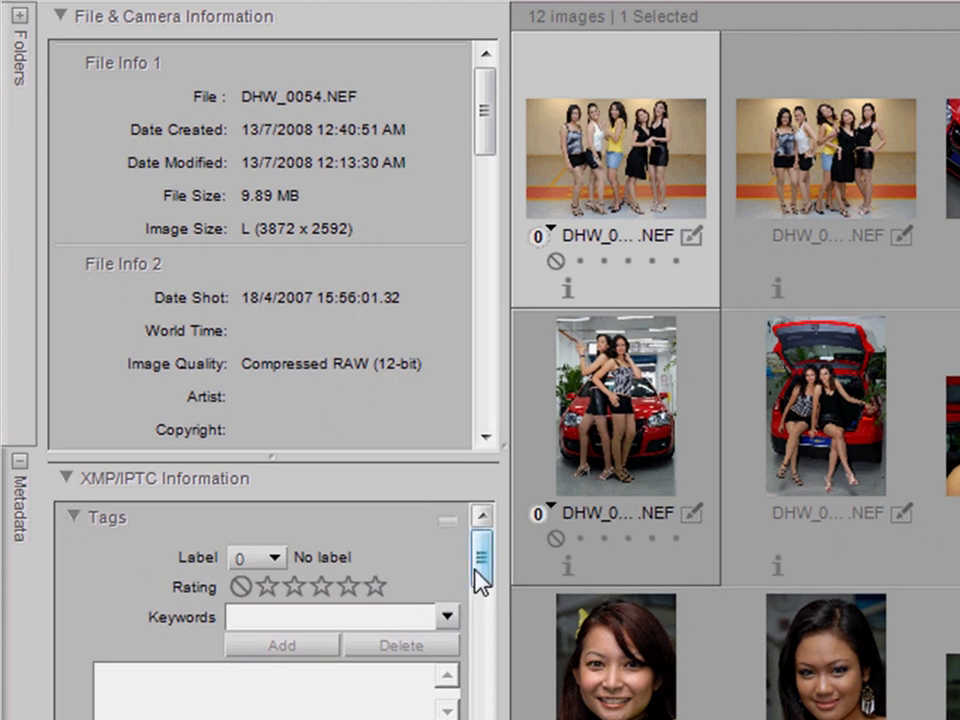
mouse_move(482, 580)
mouse_down()
mouse_move(482, 636)
mouse_move(485, 599)
mouse_up()
drag(427, 578, 427, 522)
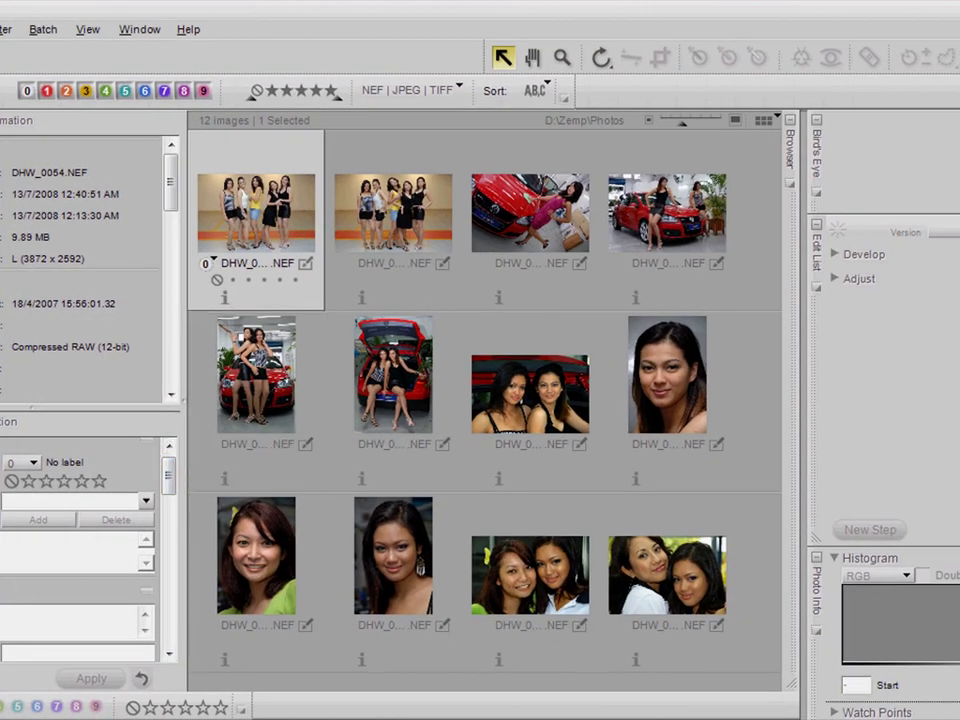
key(alt+e)
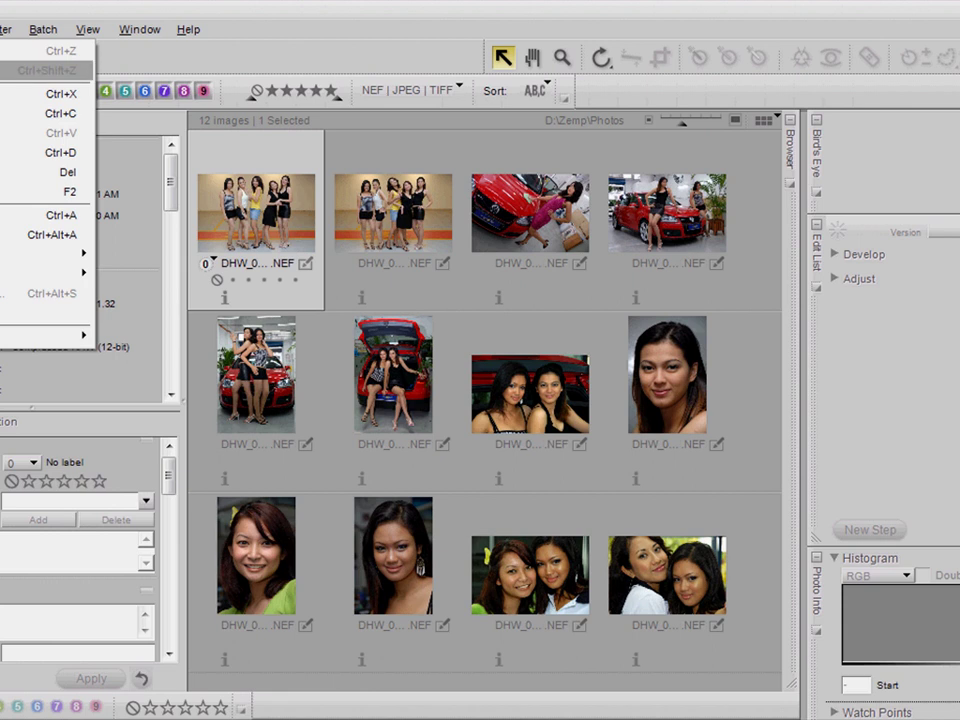
mouse_move(60, 336)
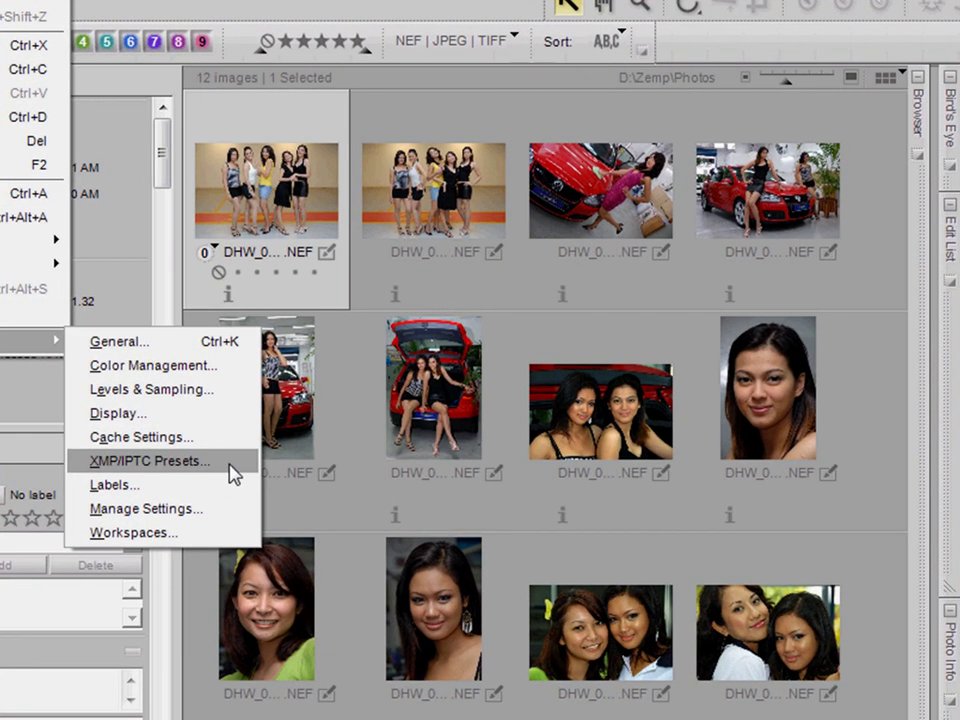
click(232, 472)
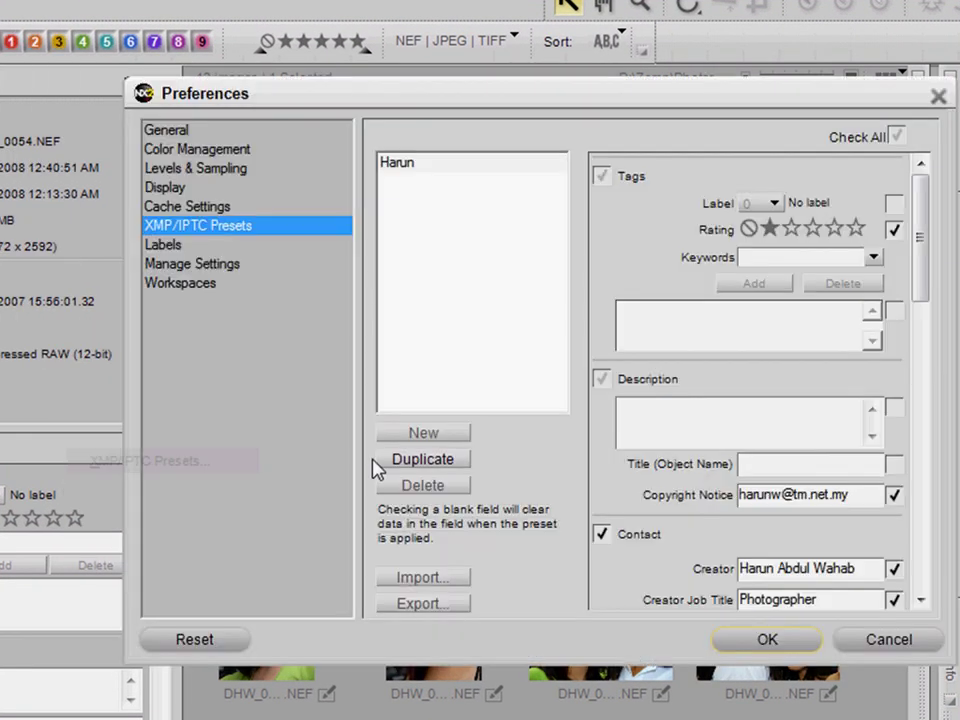
drag(926, 302, 926, 385)
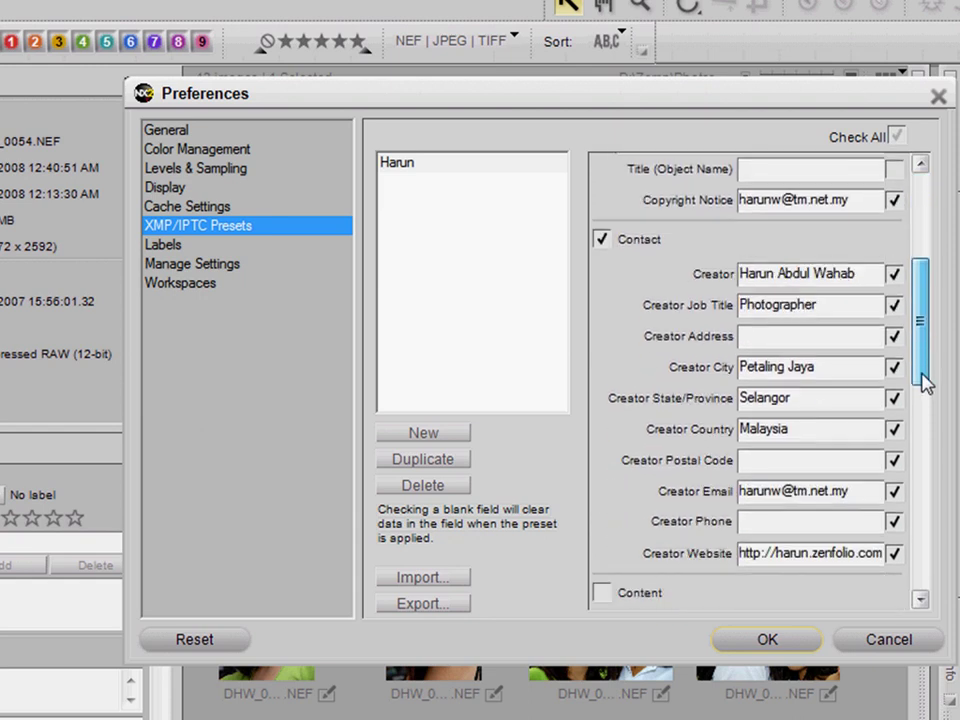
click(880, 644)
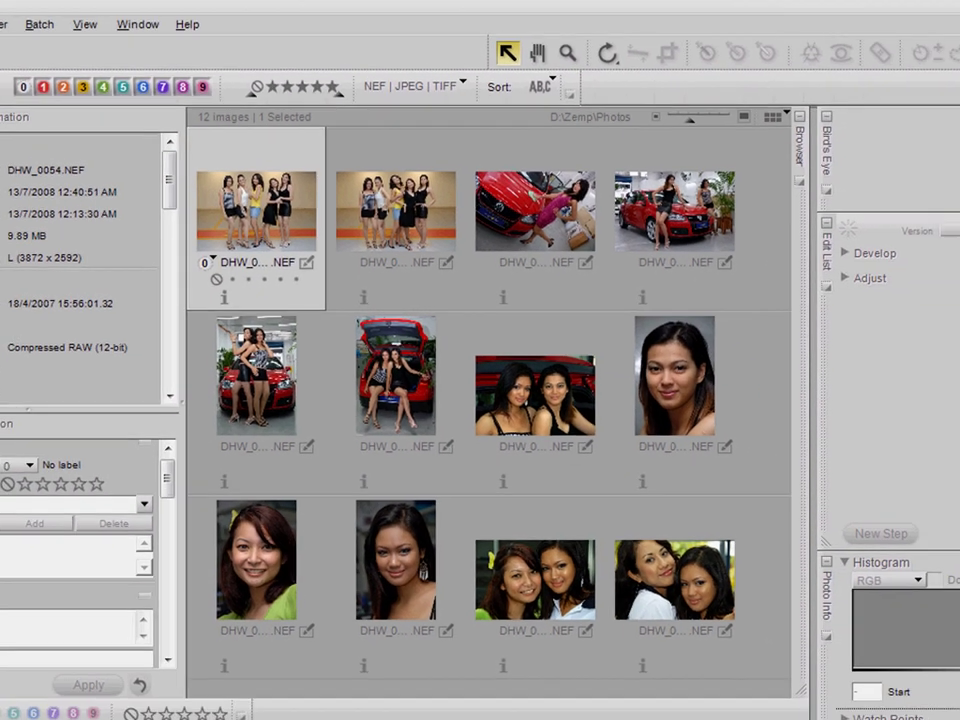
Select all 12 photos and load the saved creator XMP/IPTC preset onto them
key(alt+e)
click(13, 216)
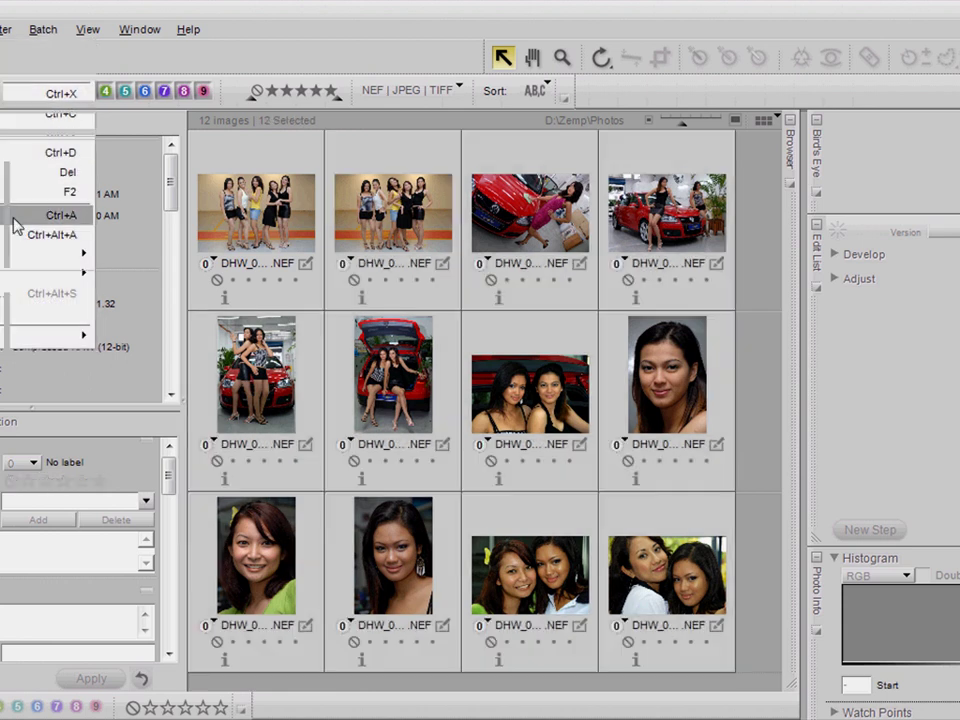
right_click(427, 402)
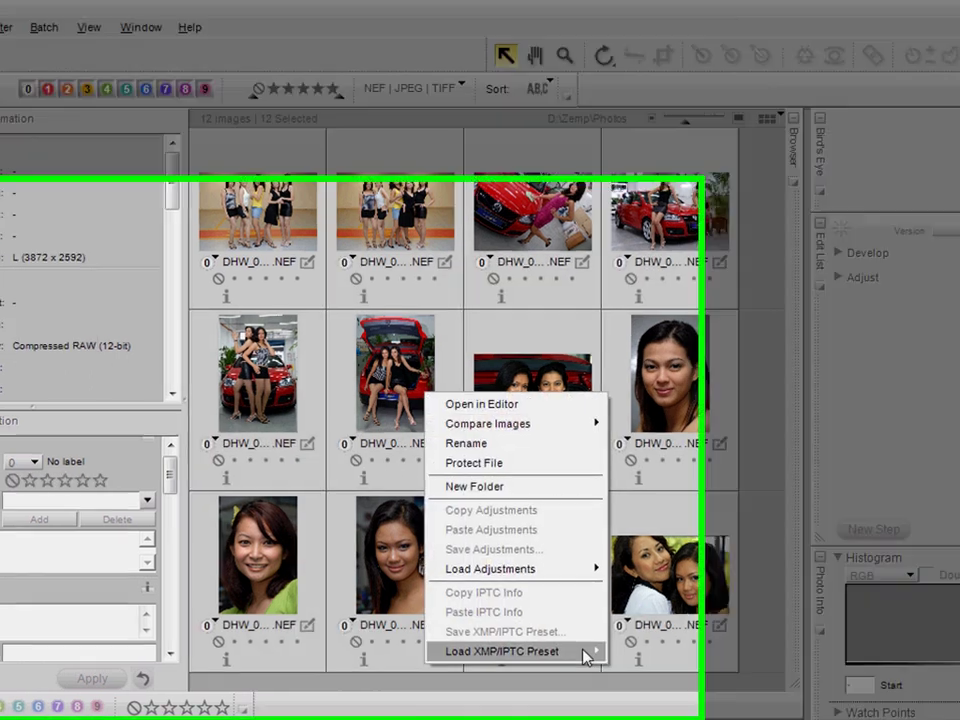
mouse_move(585, 655)
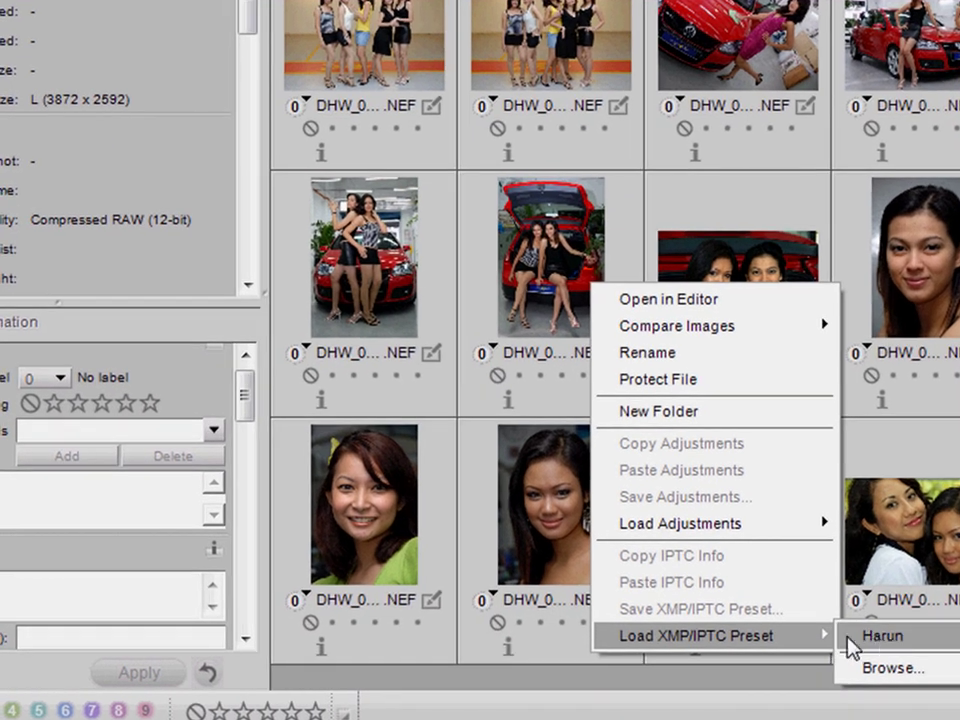
click(877, 637)
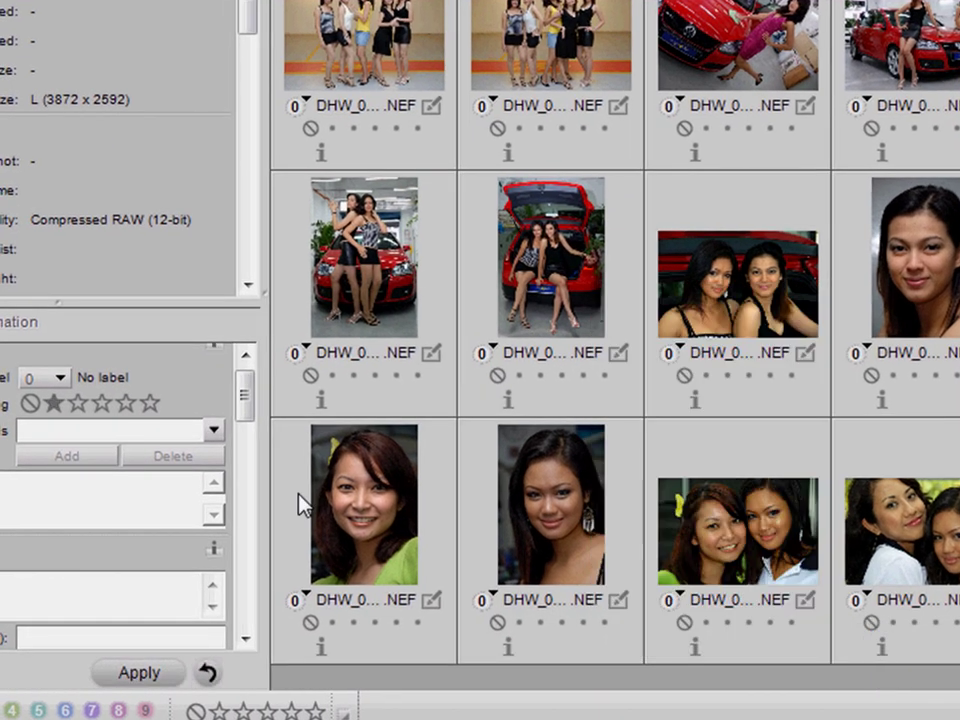
mouse_move(249, 405)
mouse_down()
mouse_move(249, 461)
mouse_move(244, 400)
mouse_up()
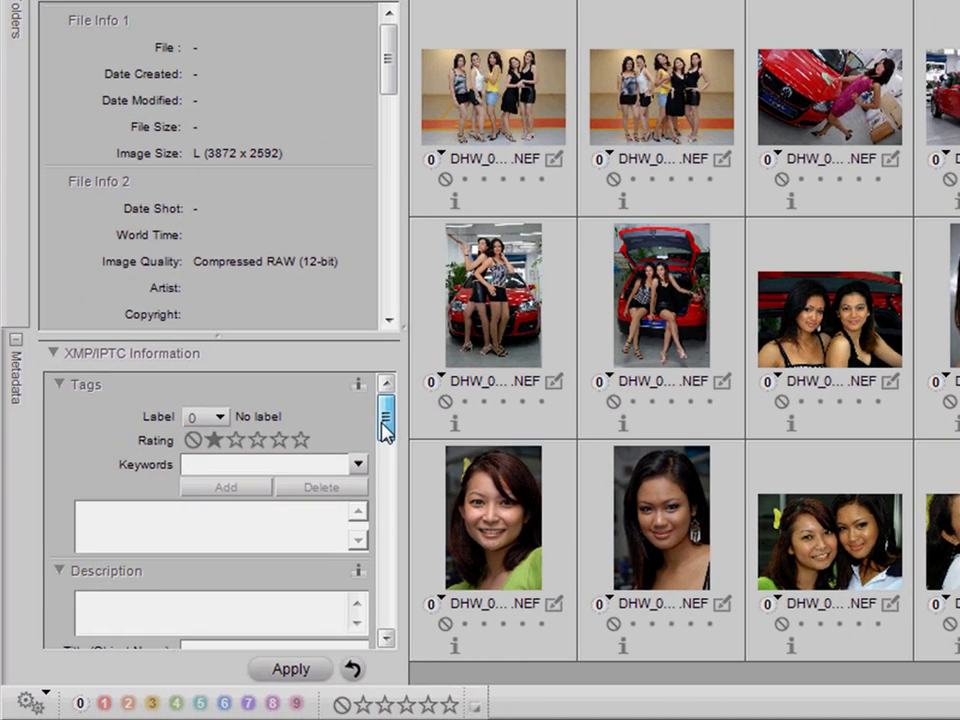
Set the label to 4 Friends on all photos, apply it, and deselect them
click(213, 428)
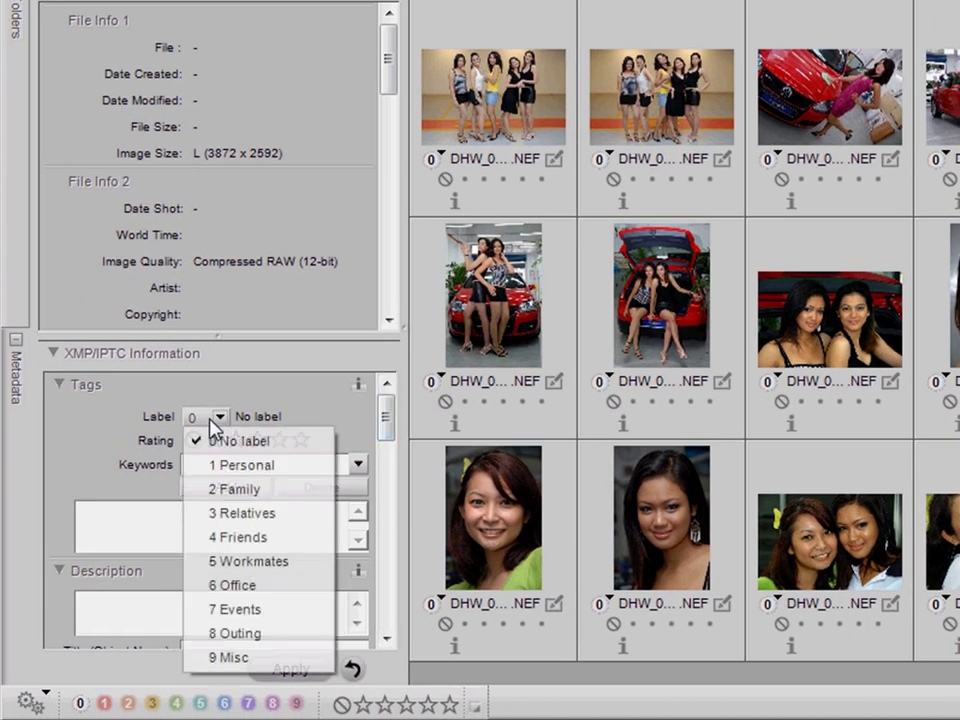
click(223, 534)
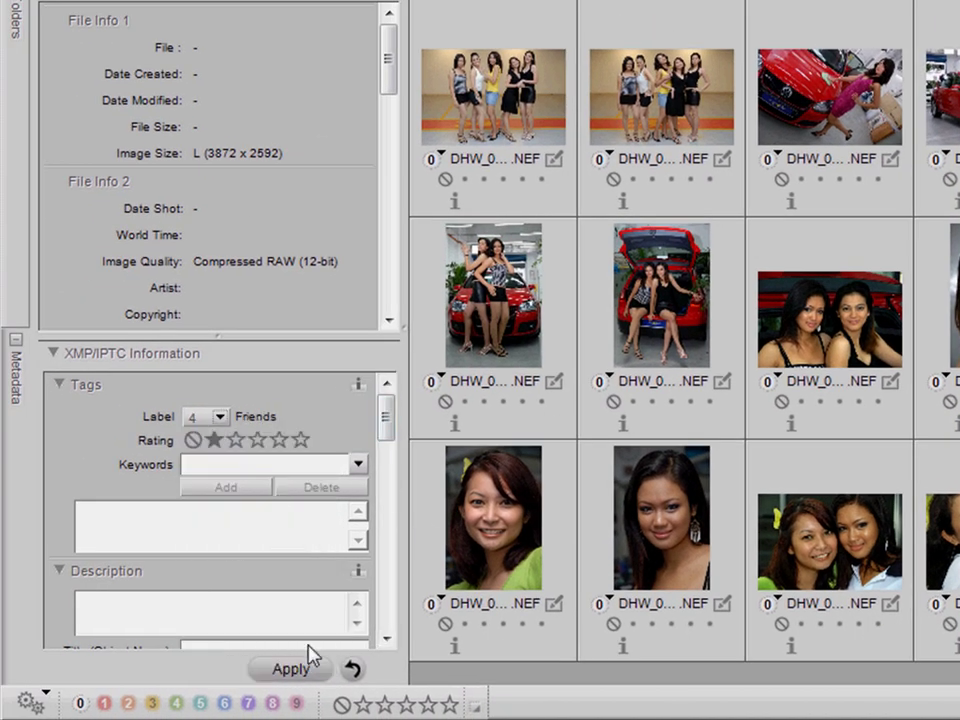
click(300, 674)
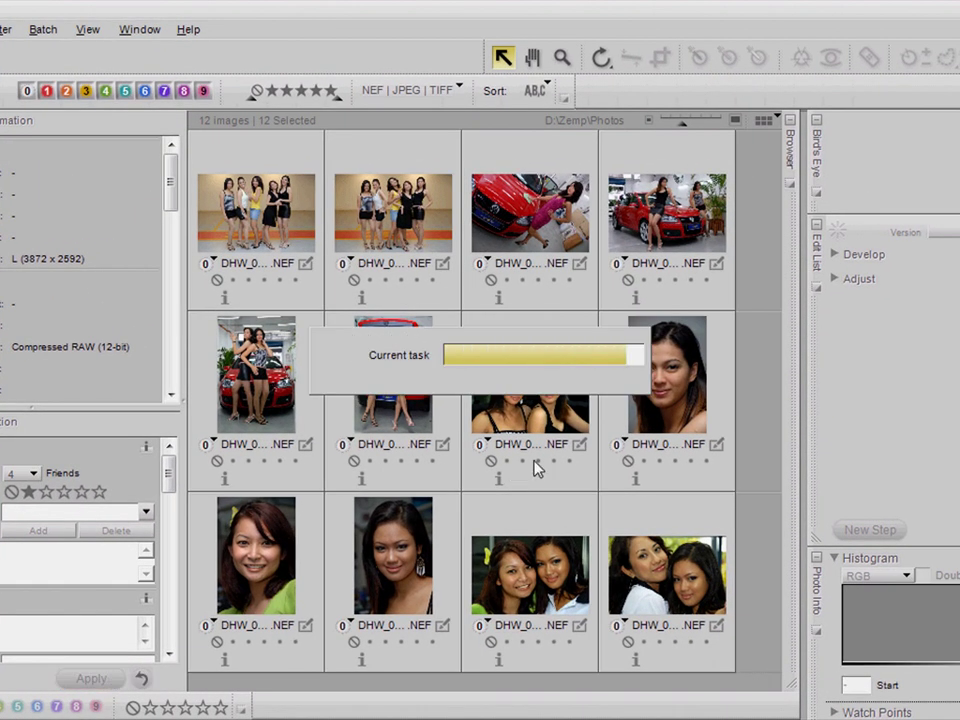
click(756, 393)
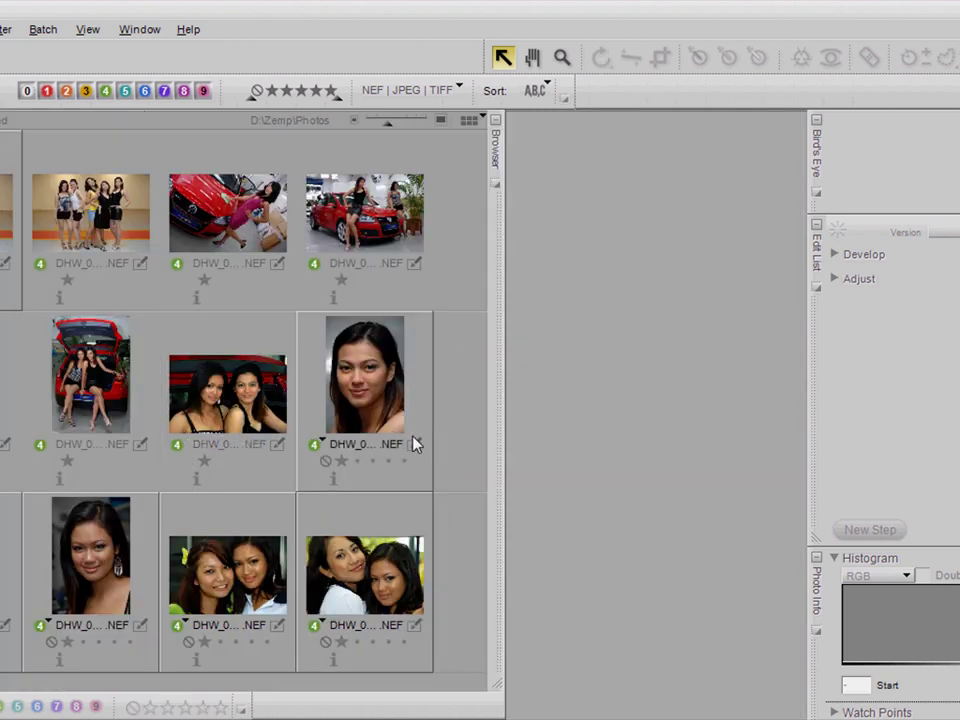
Open DHW_0087.NEF for editing, shift its window right, and expand Camera Settings in Develop
double_click(97, 577)
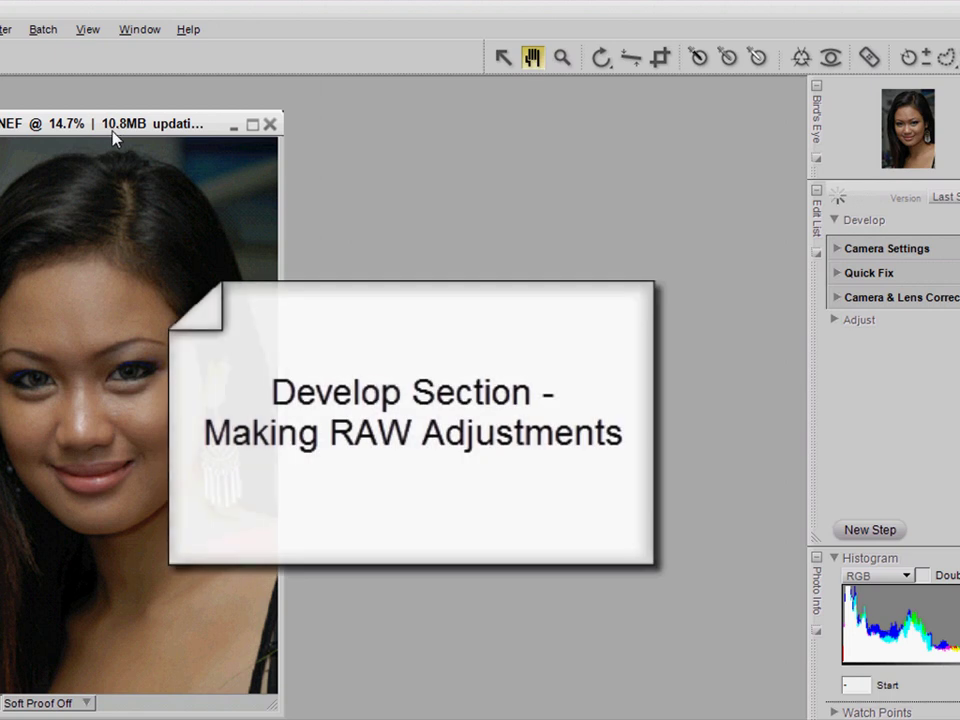
drag(148, 118, 620, 128)
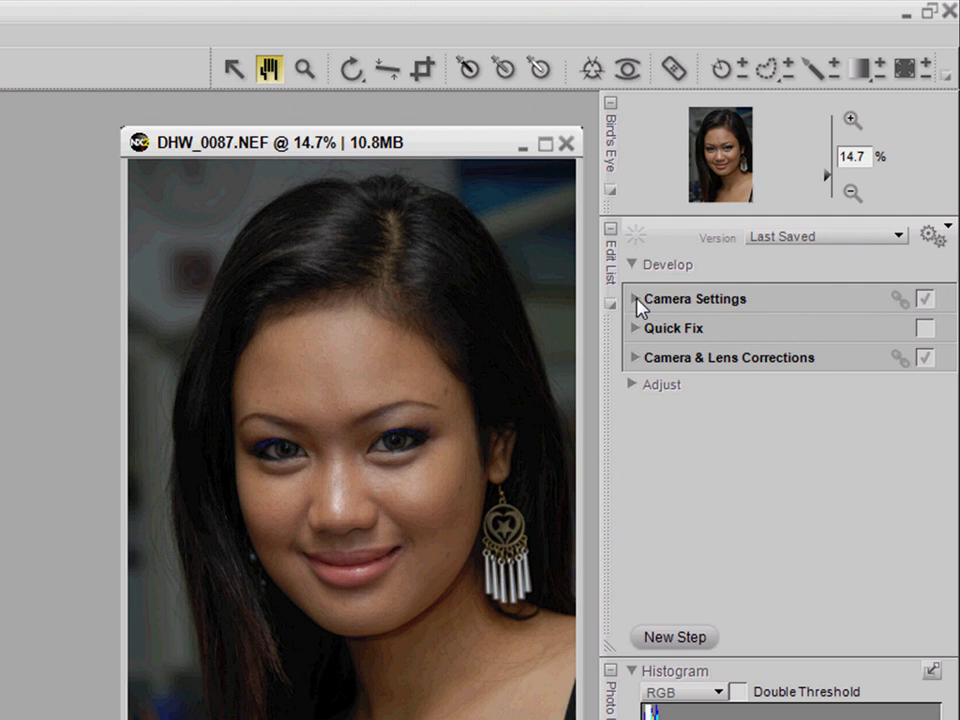
click(857, 204)
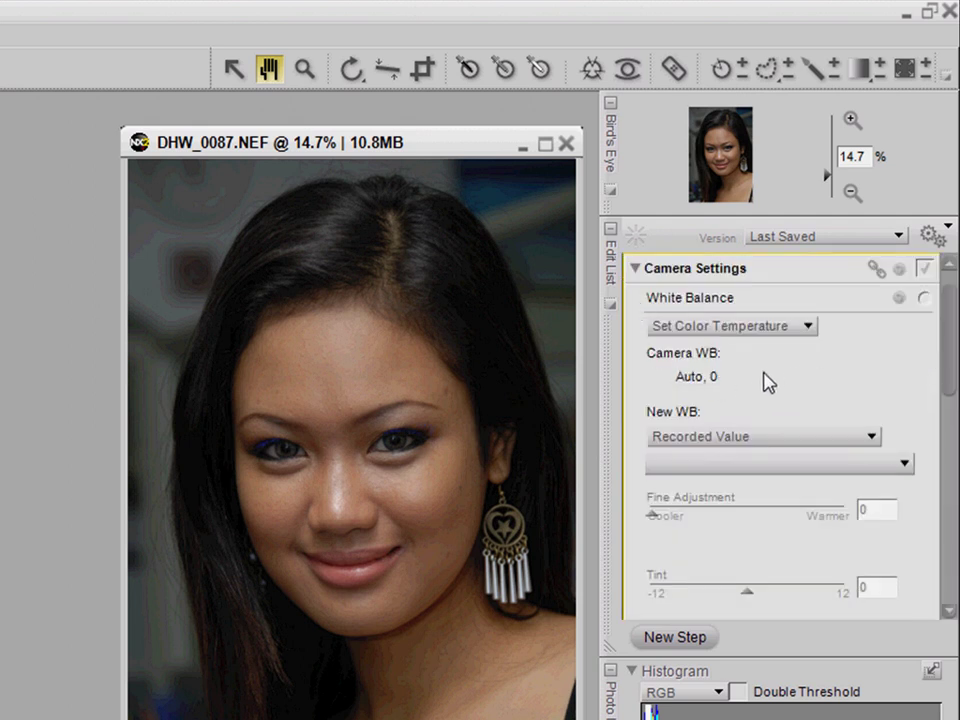
Review the white balance options, leaving colour temperature unchanged, and scroll down to Picture Control
click(782, 450)
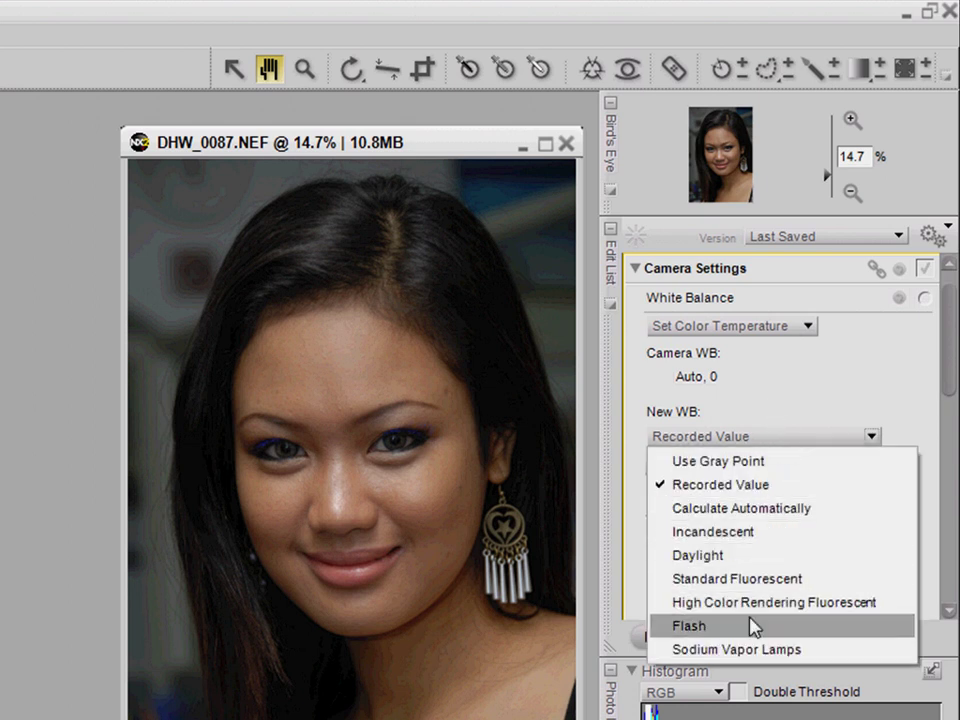
click(812, 400)
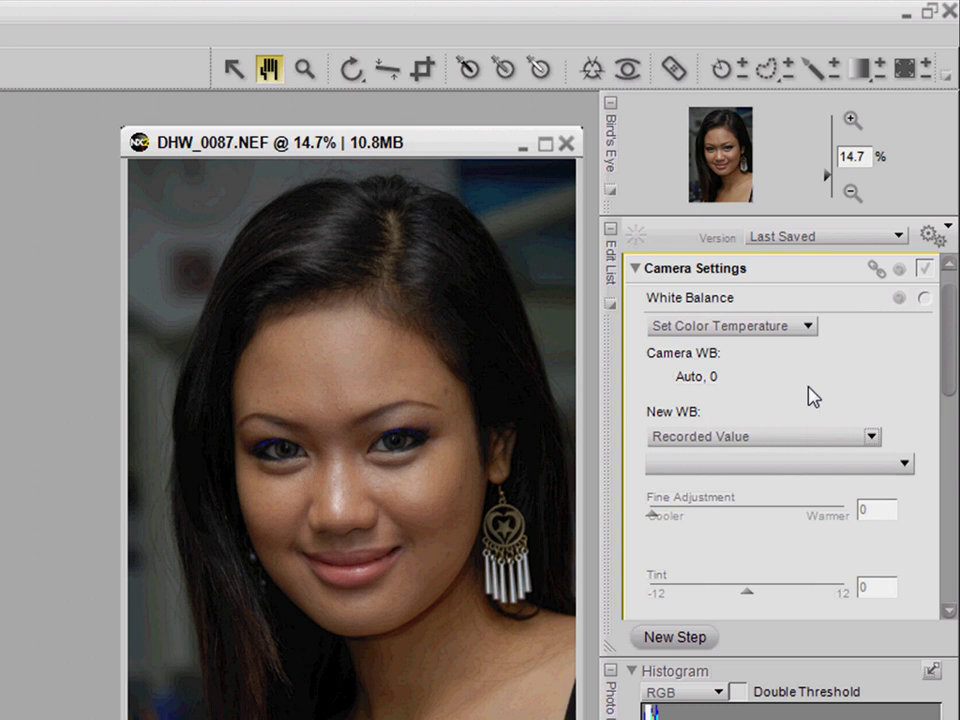
click(760, 330)
click(750, 375)
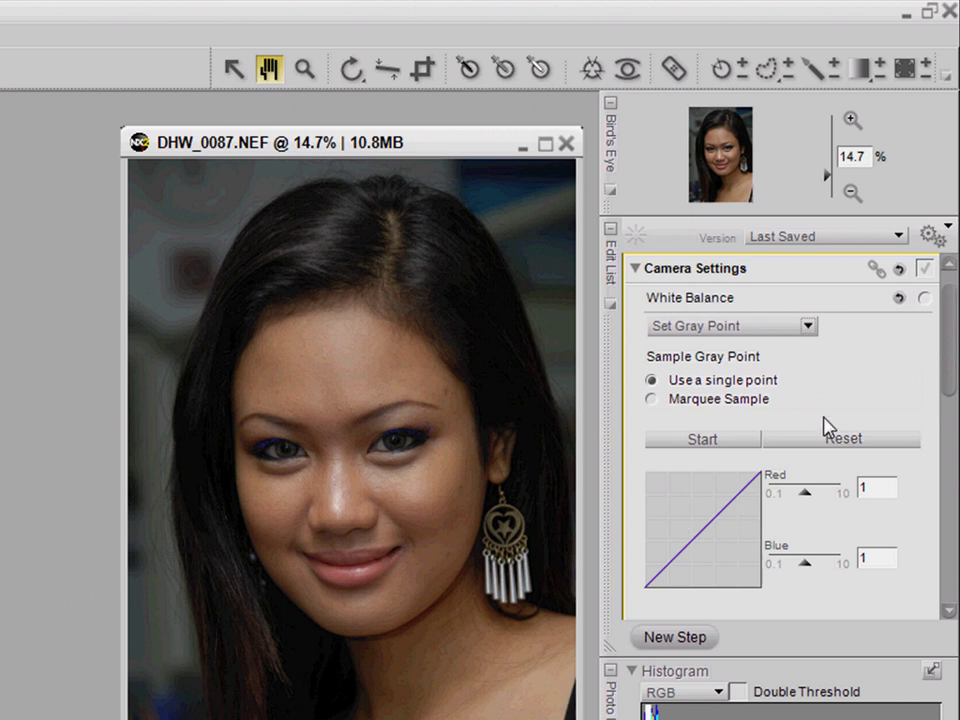
click(759, 334)
click(759, 355)
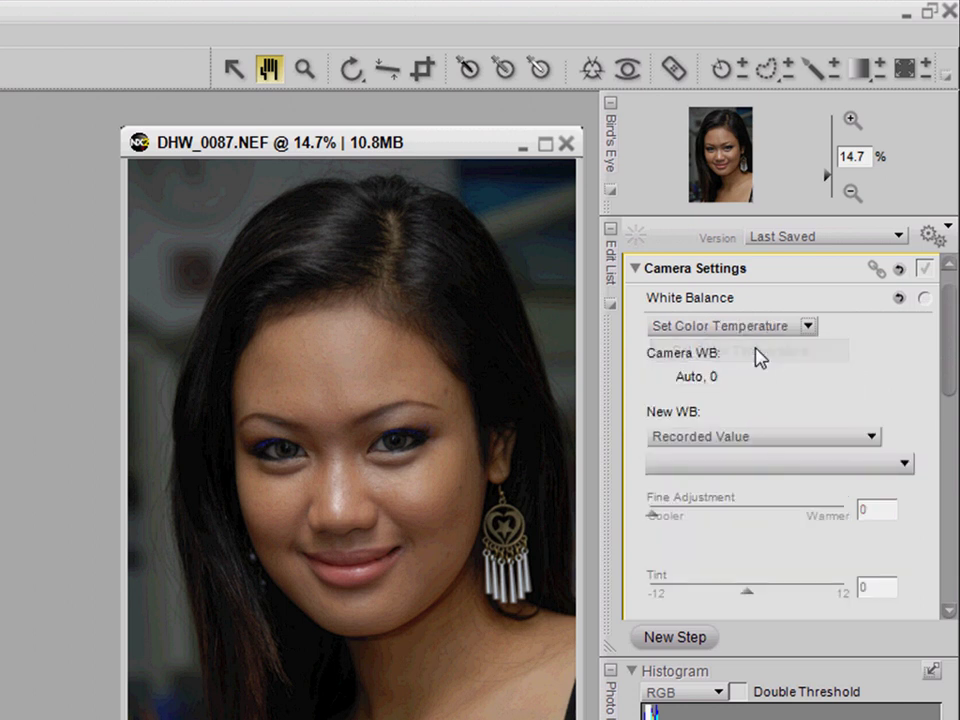
drag(949, 388, 947, 486)
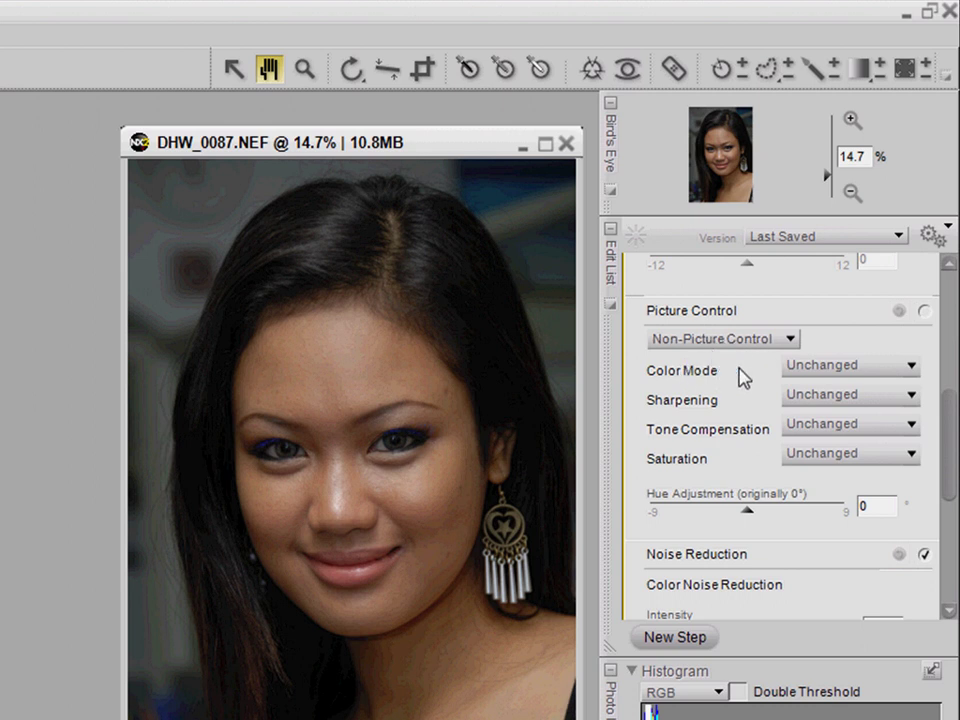
Switch the photo from Non-Picture Control to the Neutral Picture Control
click(752, 340)
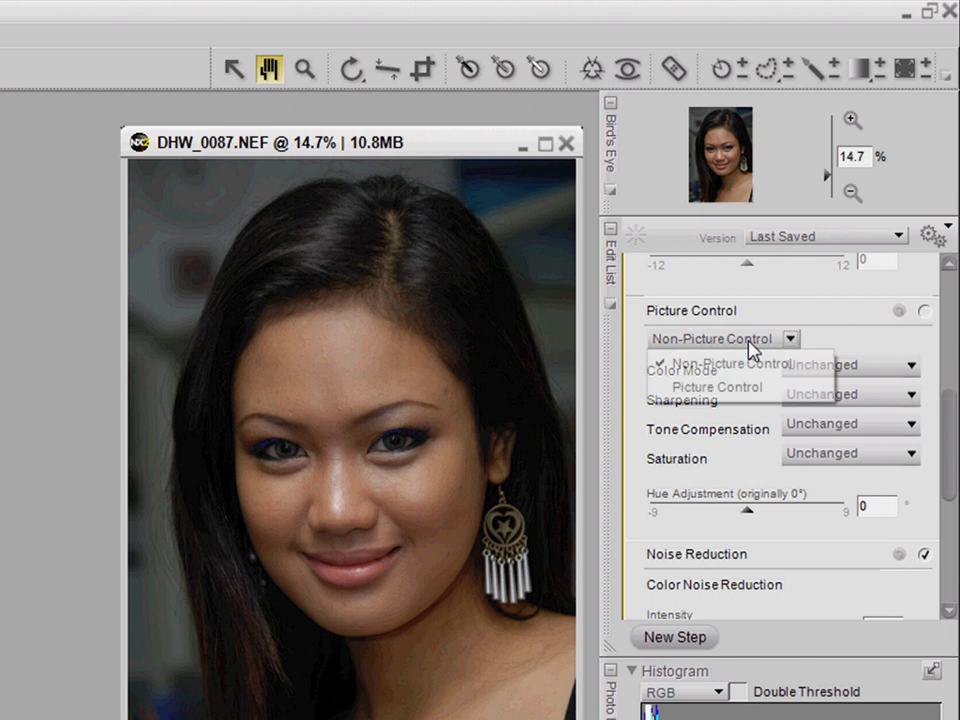
click(771, 388)
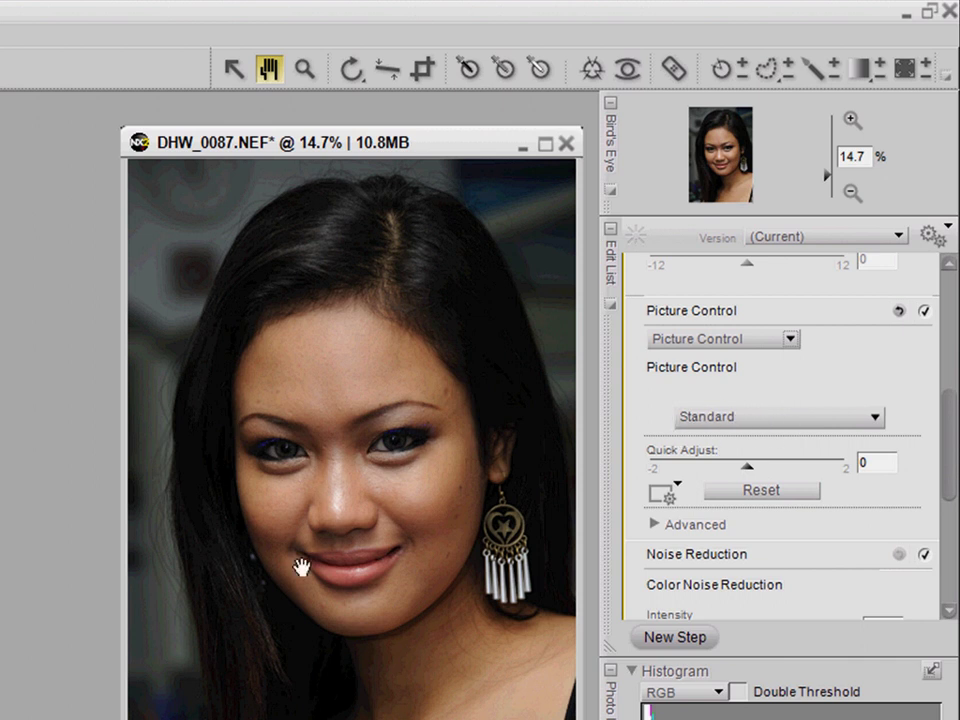
click(762, 430)
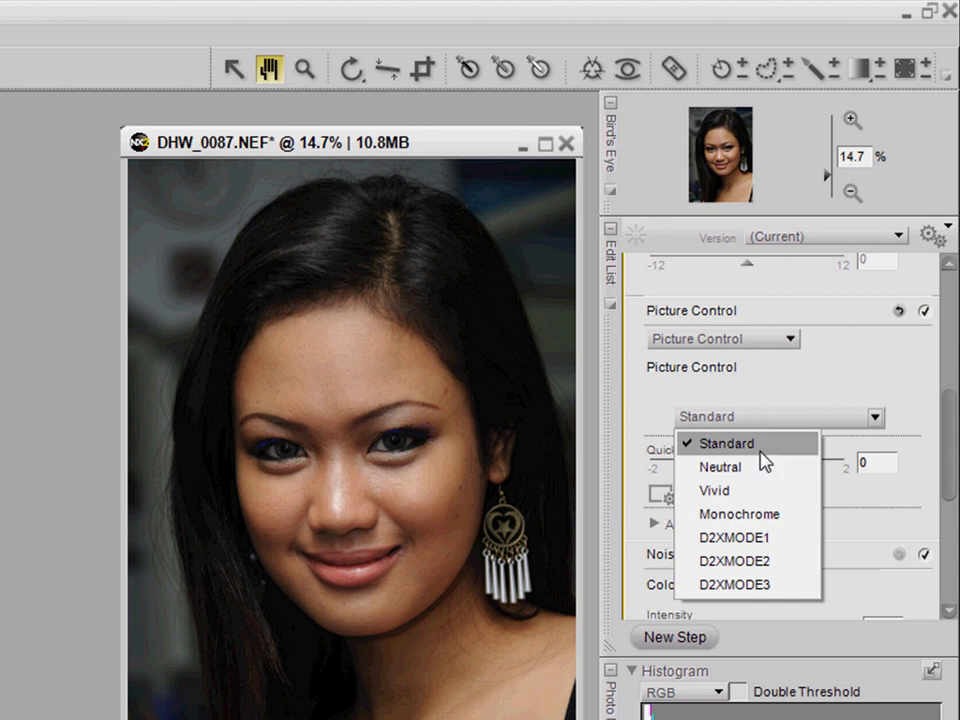
click(779, 468)
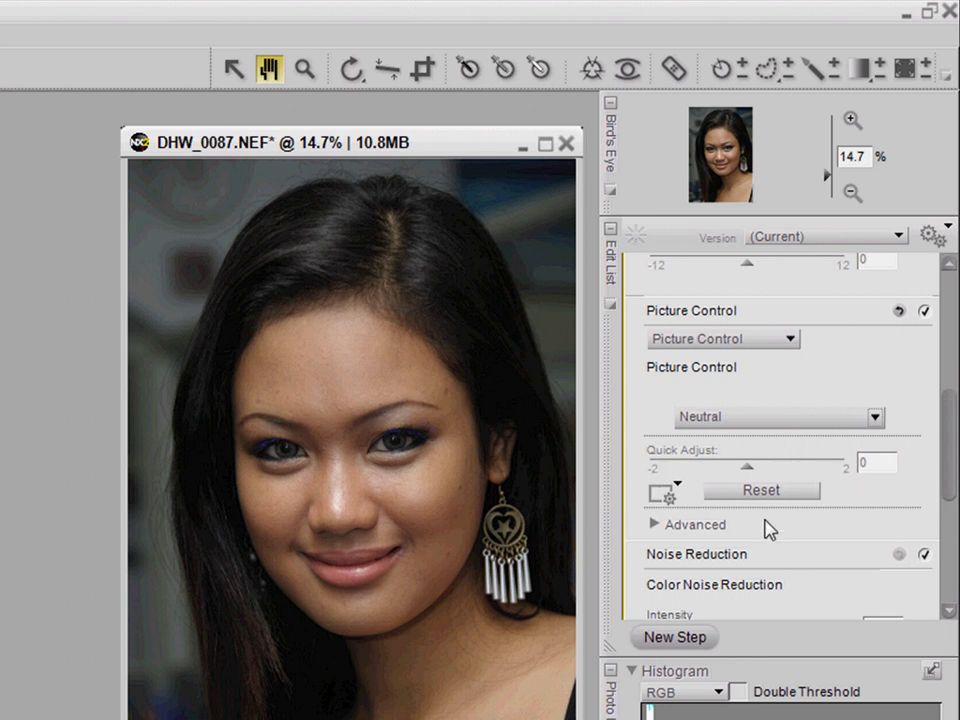
In the advanced Picture Control settings, lower Sharpening from 2 to 0
click(655, 525)
drag(950, 415, 950, 470)
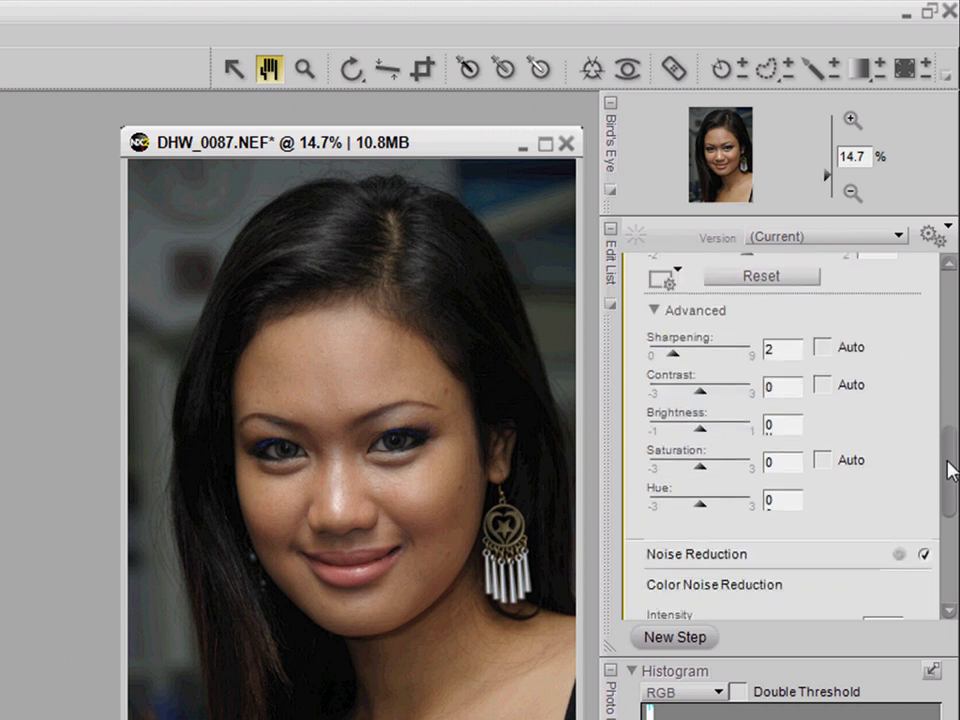
scroll(864, 450, up, 1)
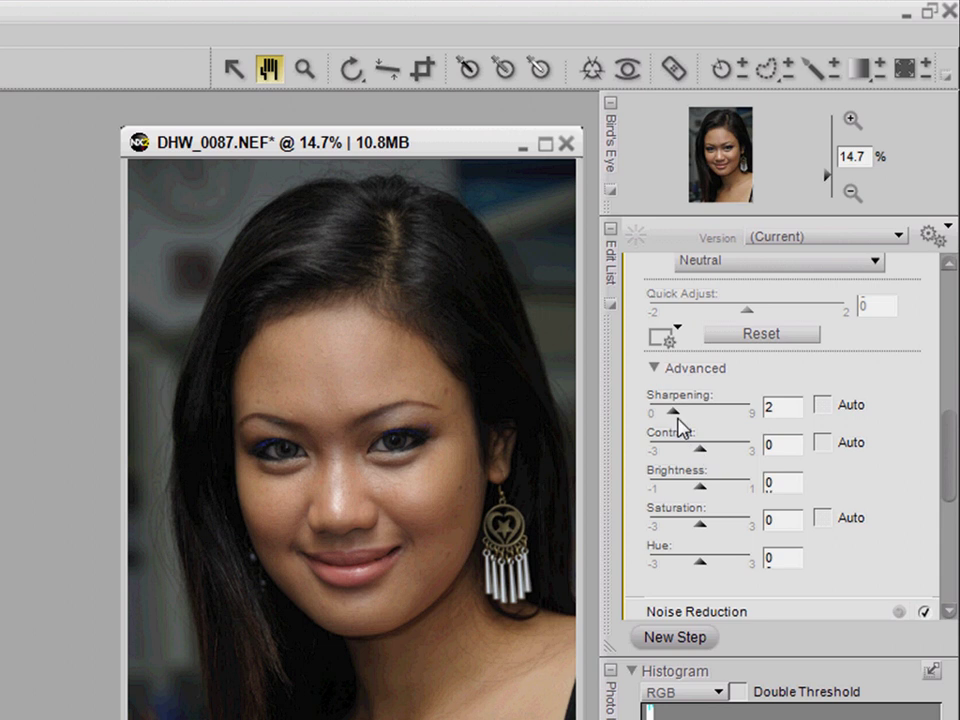
drag(669, 410, 648, 412)
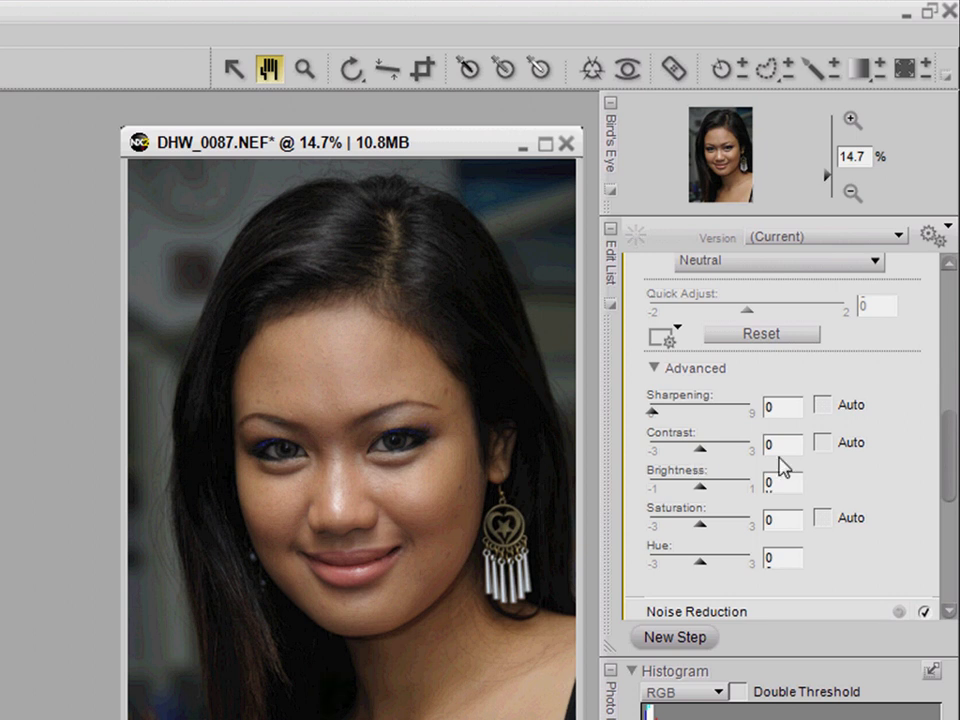
drag(950, 462, 949, 525)
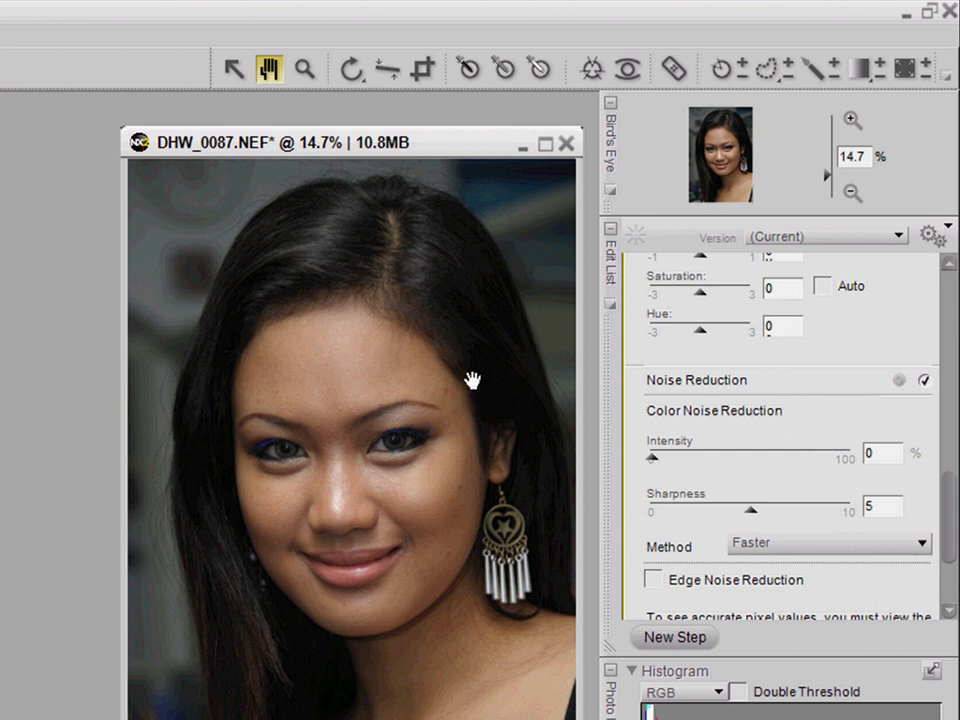
View the portrait at 100% to inspect the eye and skin, and show its File Info
double_click(305, 69)
drag(659, 512, 663, 471)
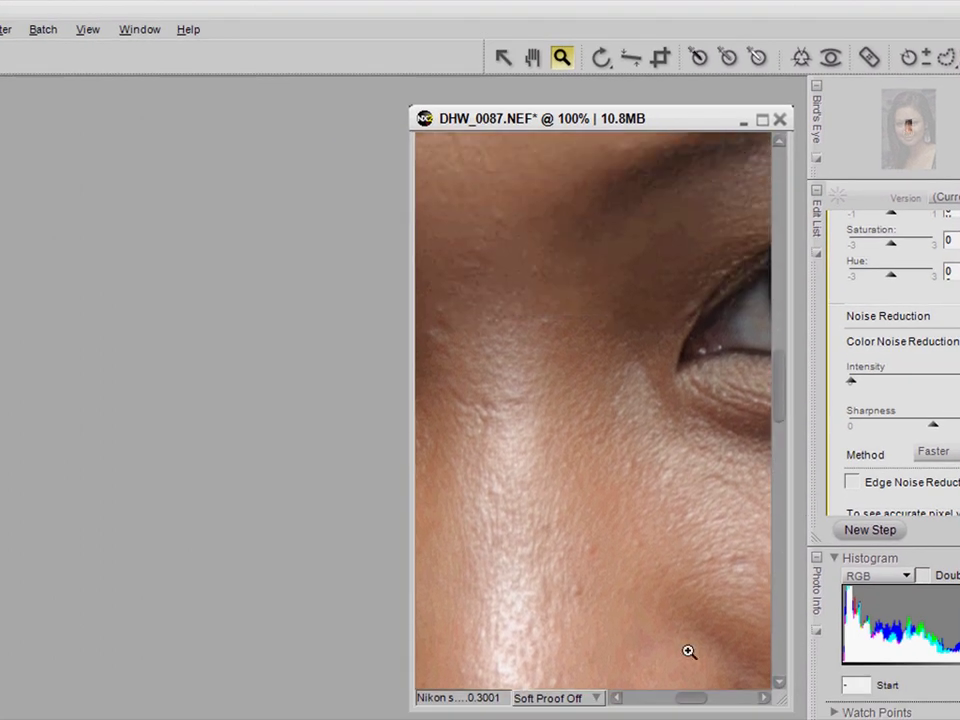
drag(690, 699, 702, 701)
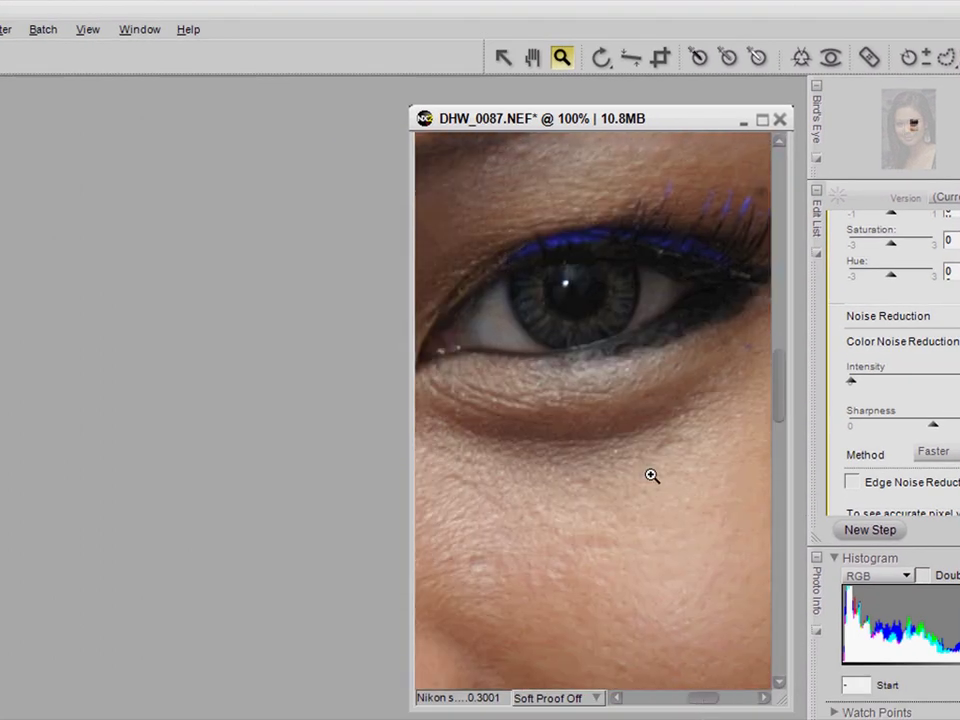
click(7, 316)
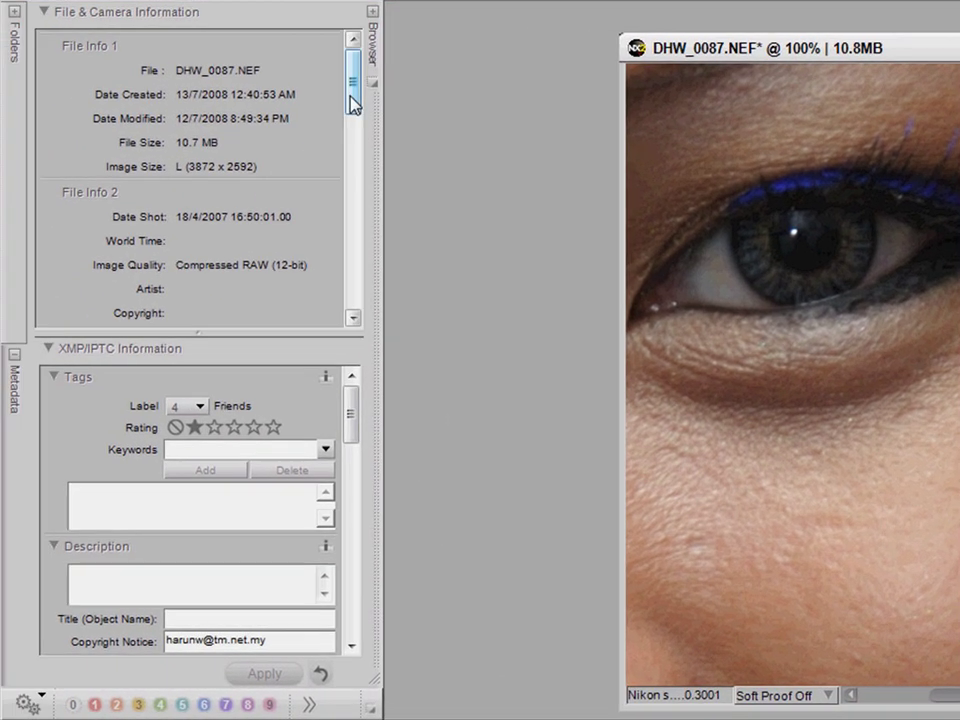
drag(352, 103, 351, 204)
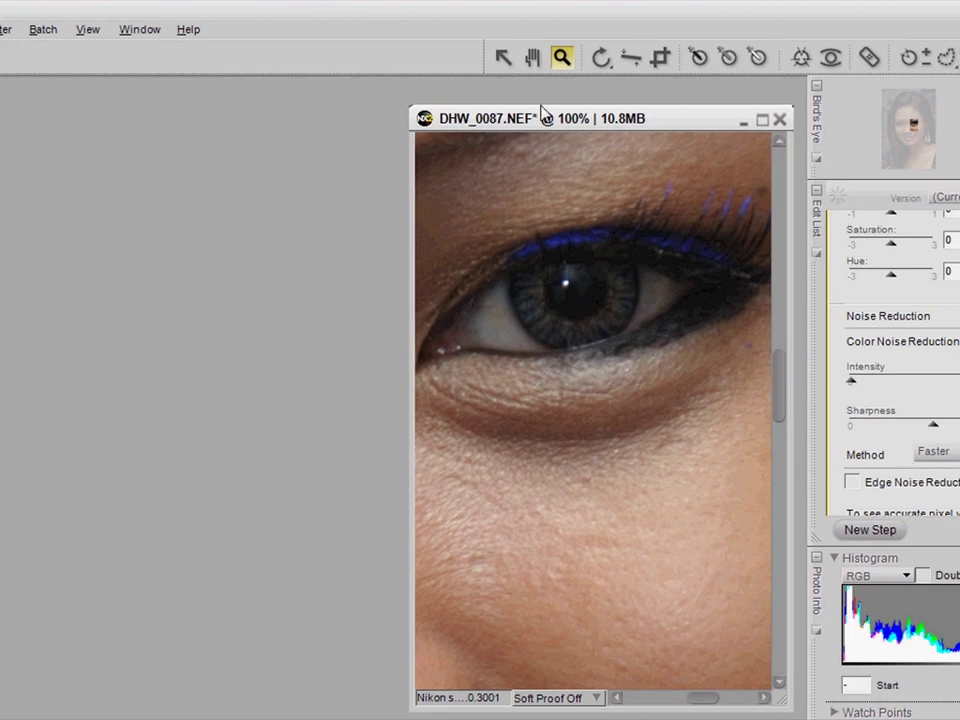
Fit the whole portrait in the window and collapse the Camera Settings step
double_click(536, 64)
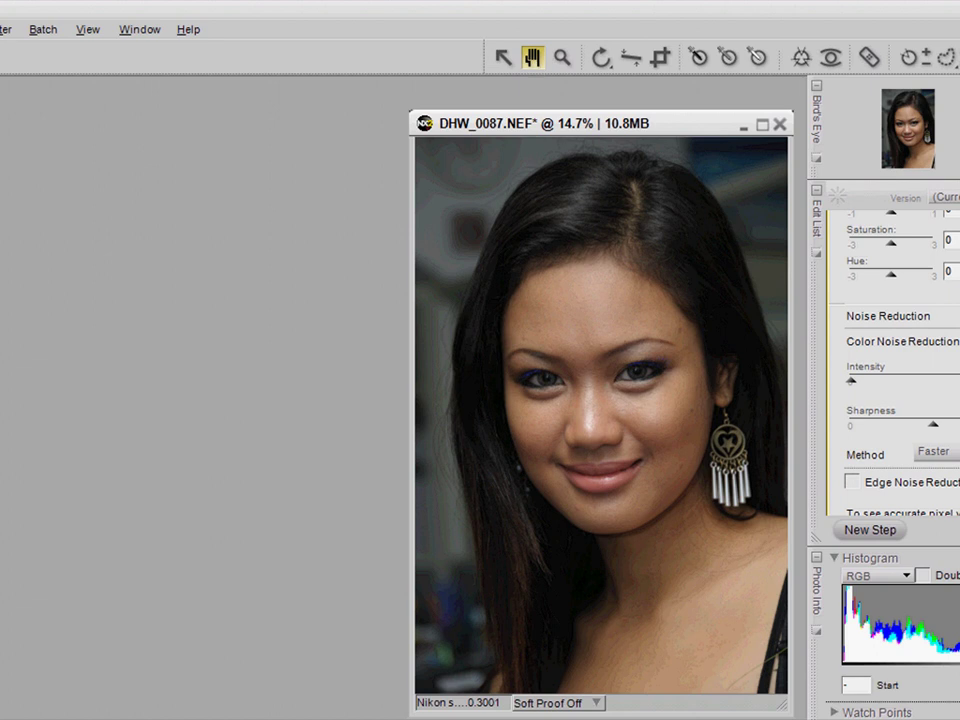
scroll(848, 272, up, 10)
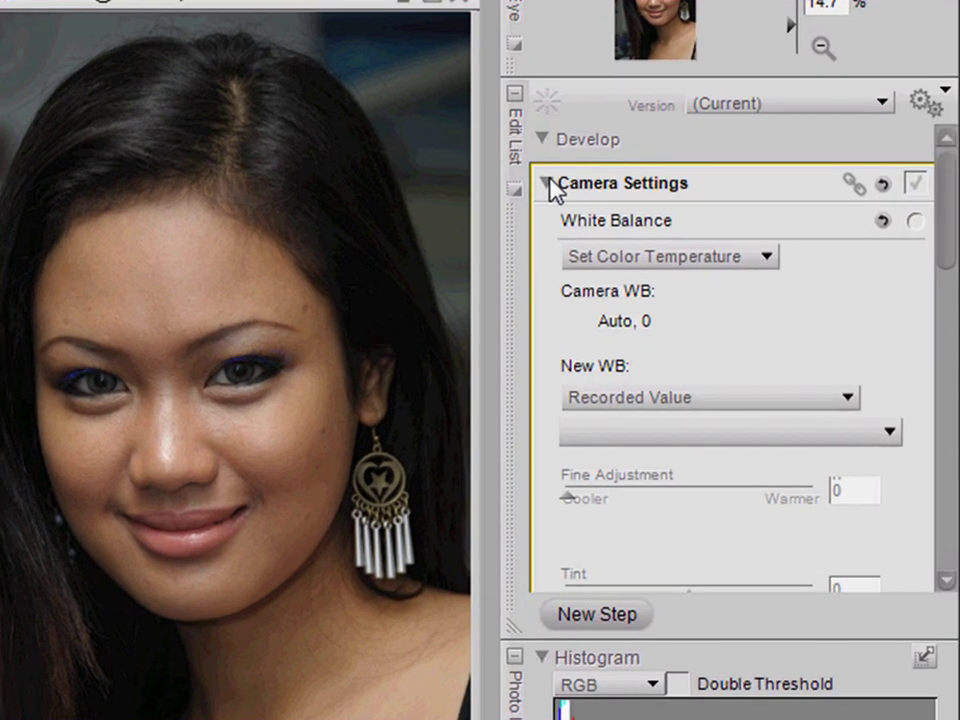
click(794, 240)
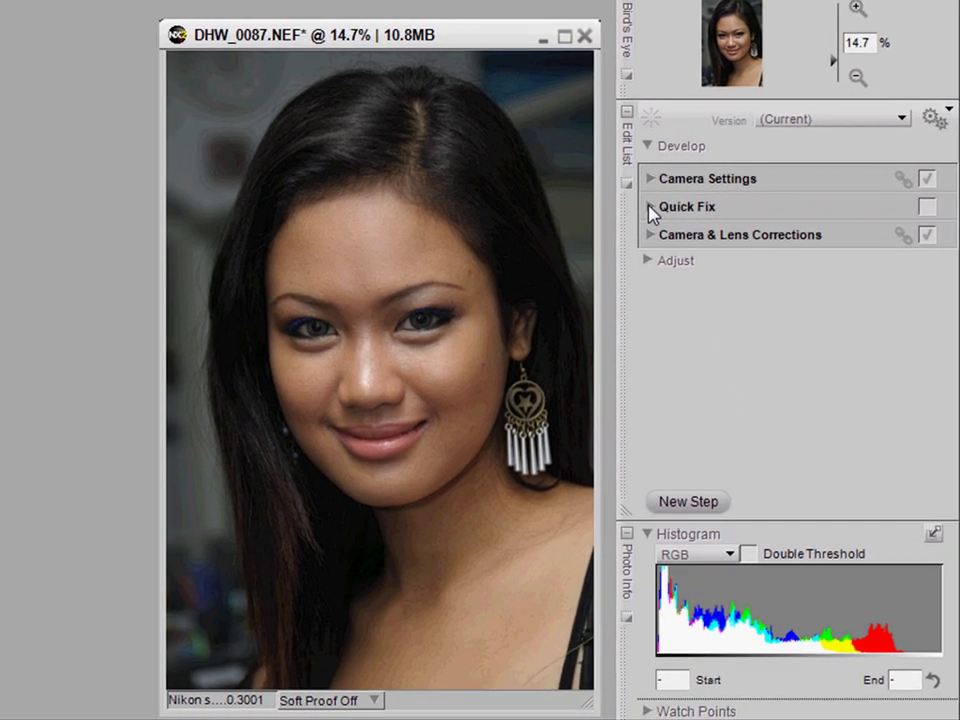
In Quick Fix, set Exposure Compensation 0.35, lower the white point slightly, and Highlight Protection 32
click(545, 220)
drag(948, 255, 953, 327)
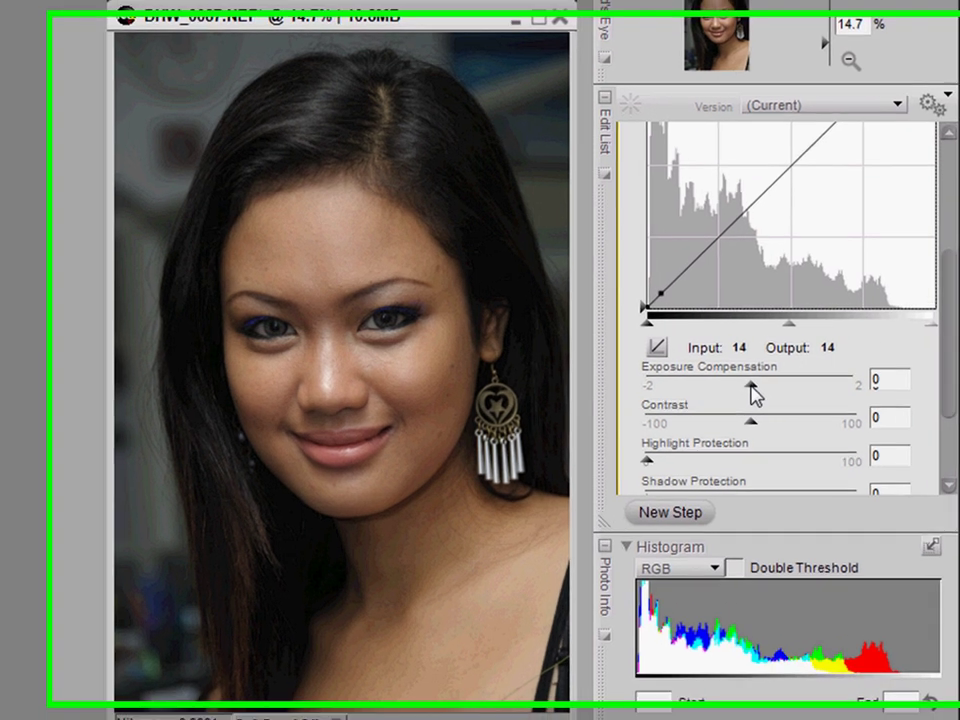
drag(753, 392, 765, 394)
drag(757, 398, 760, 391)
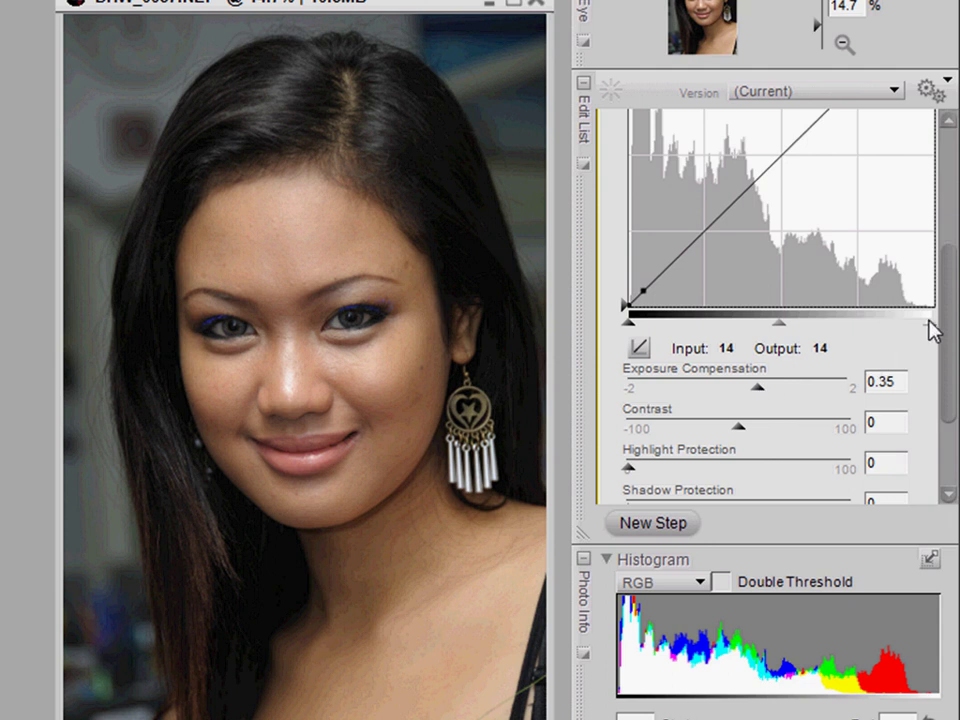
drag(929, 322, 915, 323)
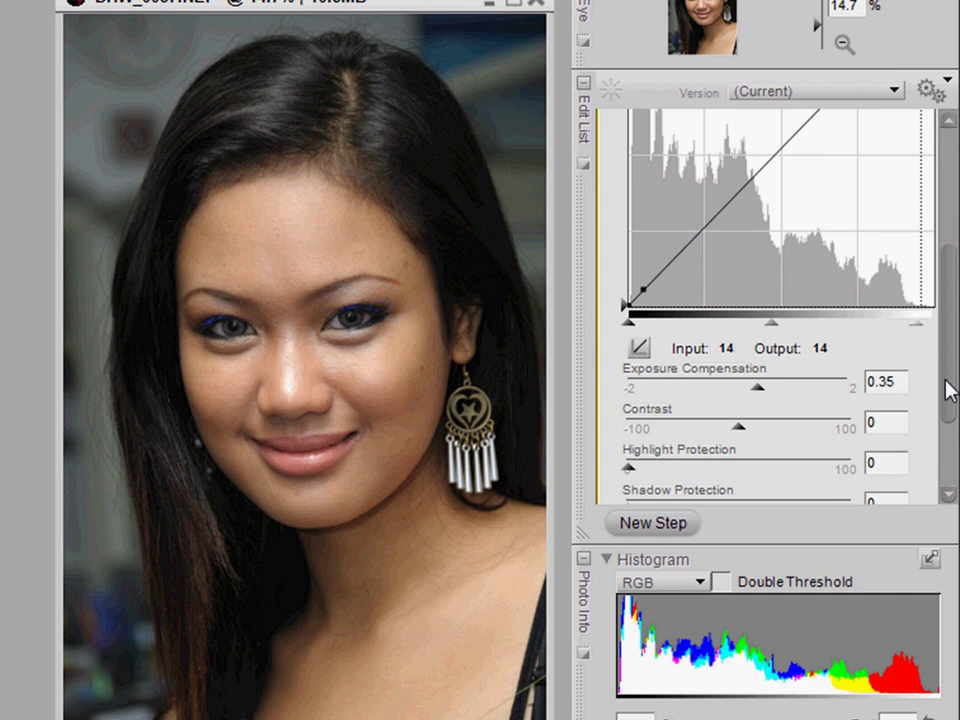
drag(953, 378, 953, 420)
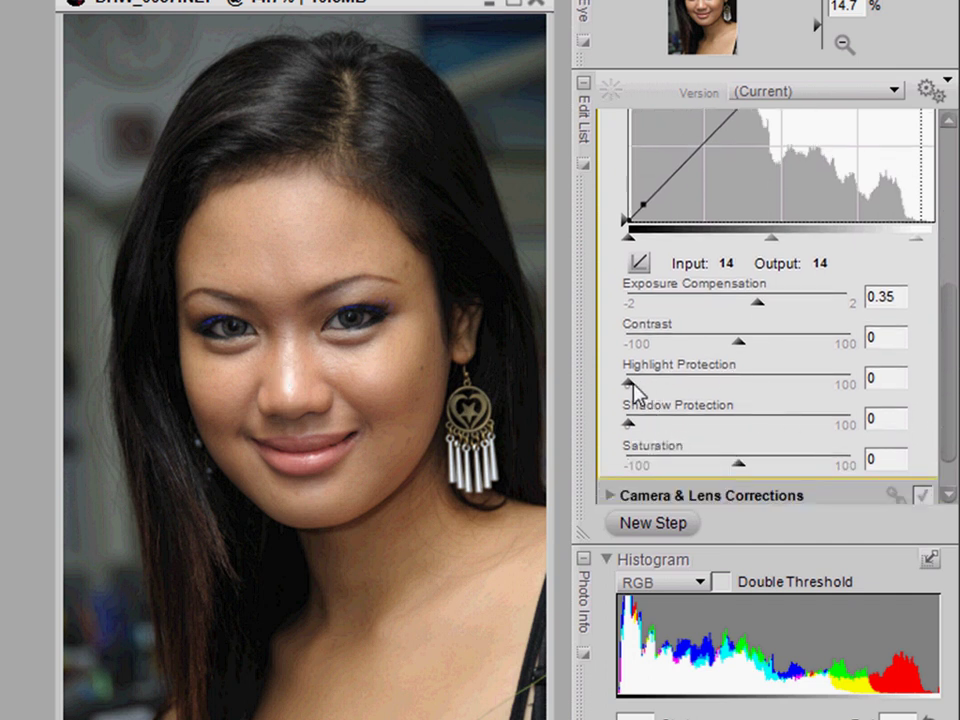
drag(630, 386, 700, 394)
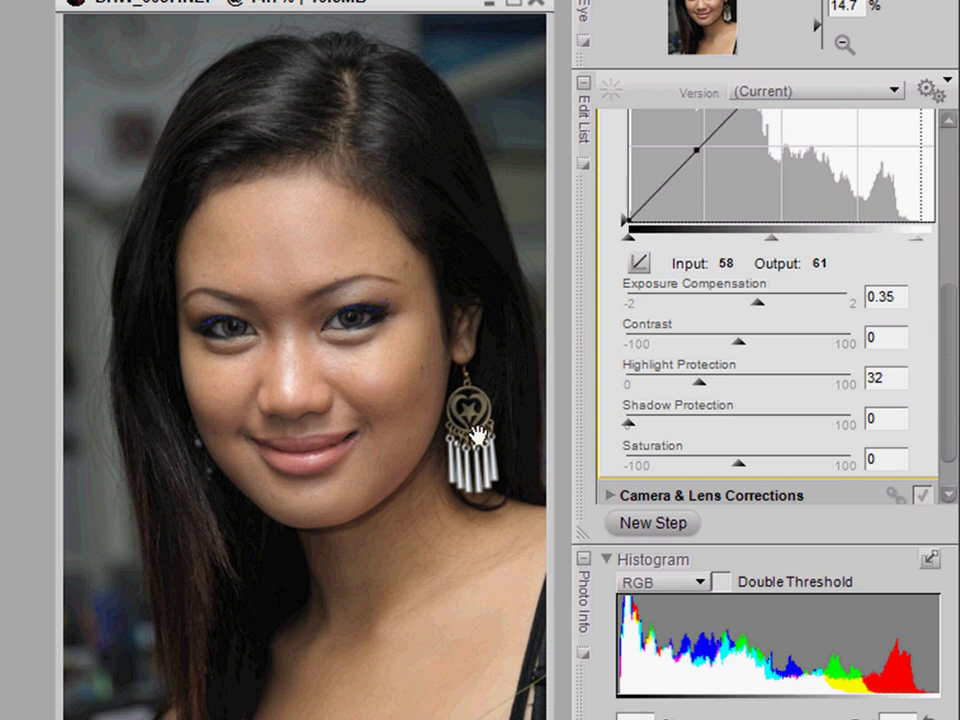
drag(950, 408, 949, 274)
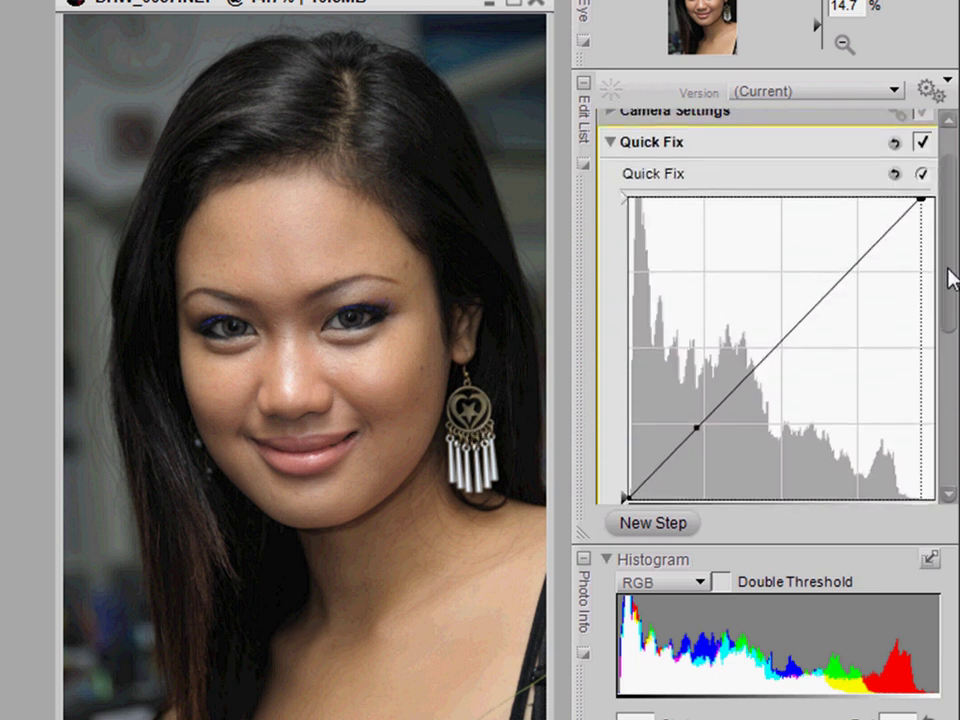
Collapse Quick Fix, then expand Camera & Lens Corrections to review it and collapse it again
click(611, 145)
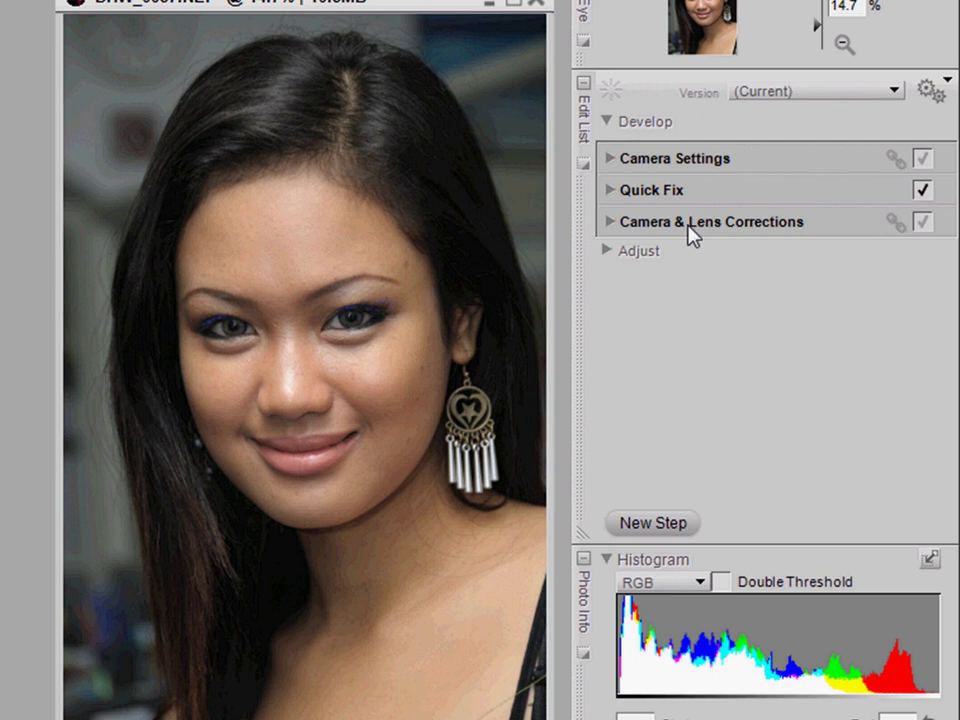
click(612, 223)
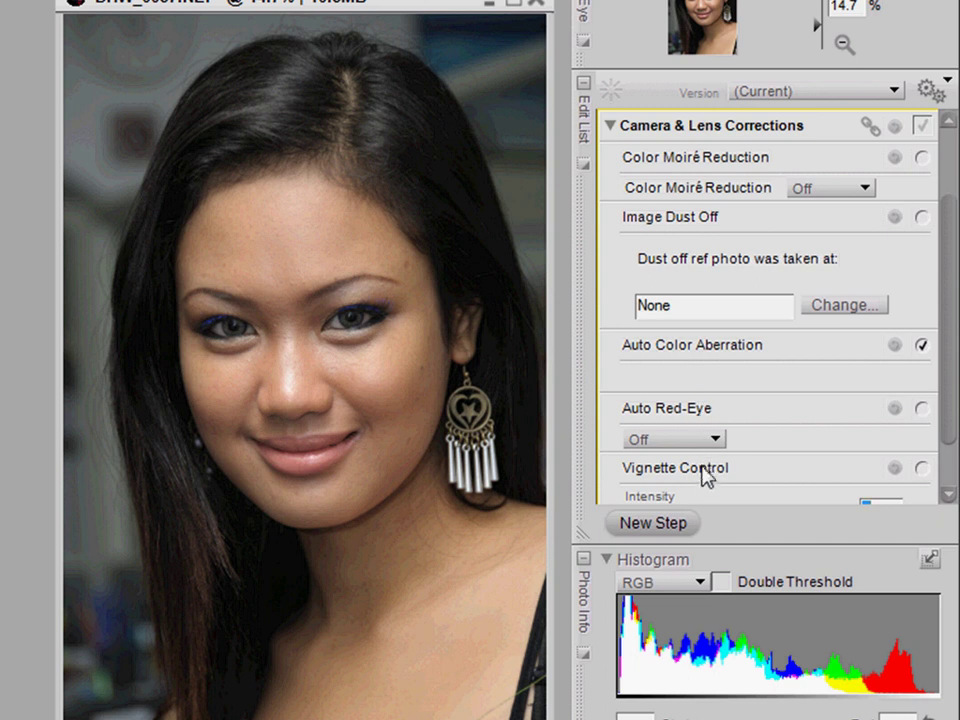
scroll(954, 418, down, 1)
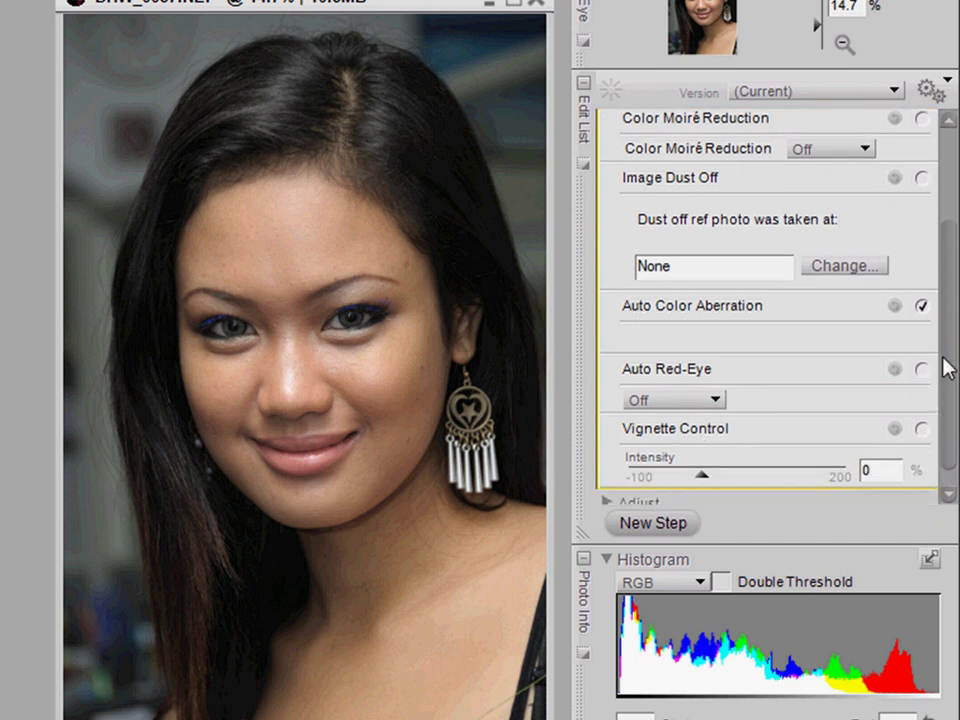
scroll(945, 368, up, 4)
click(609, 222)
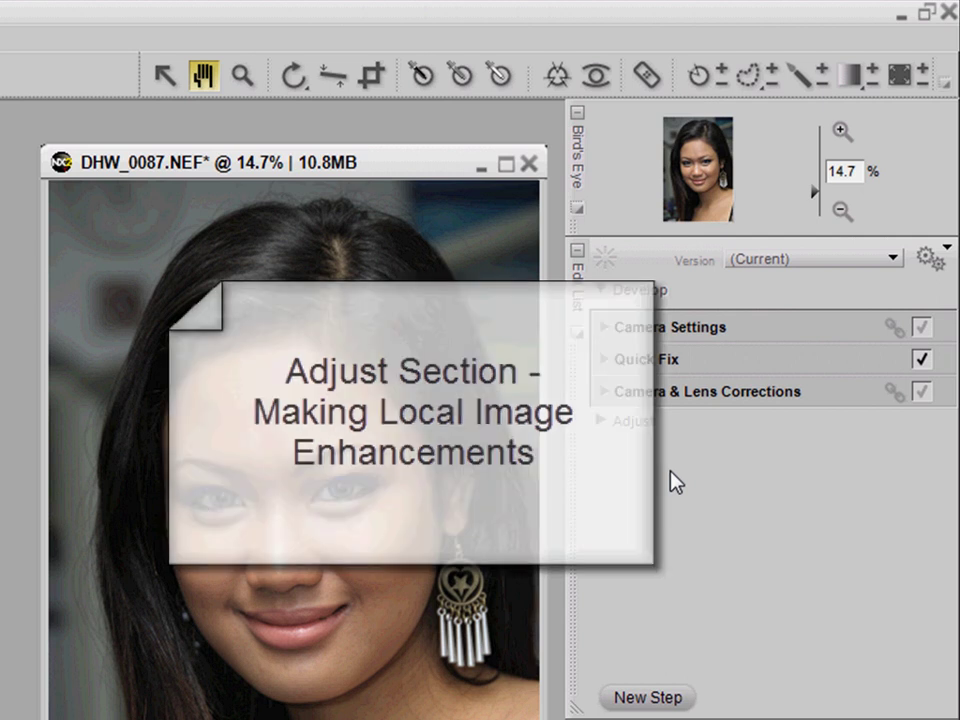
Zoom to 40% on the right eye and cheek, then pick the Auto Retouch Brush
click(243, 78)
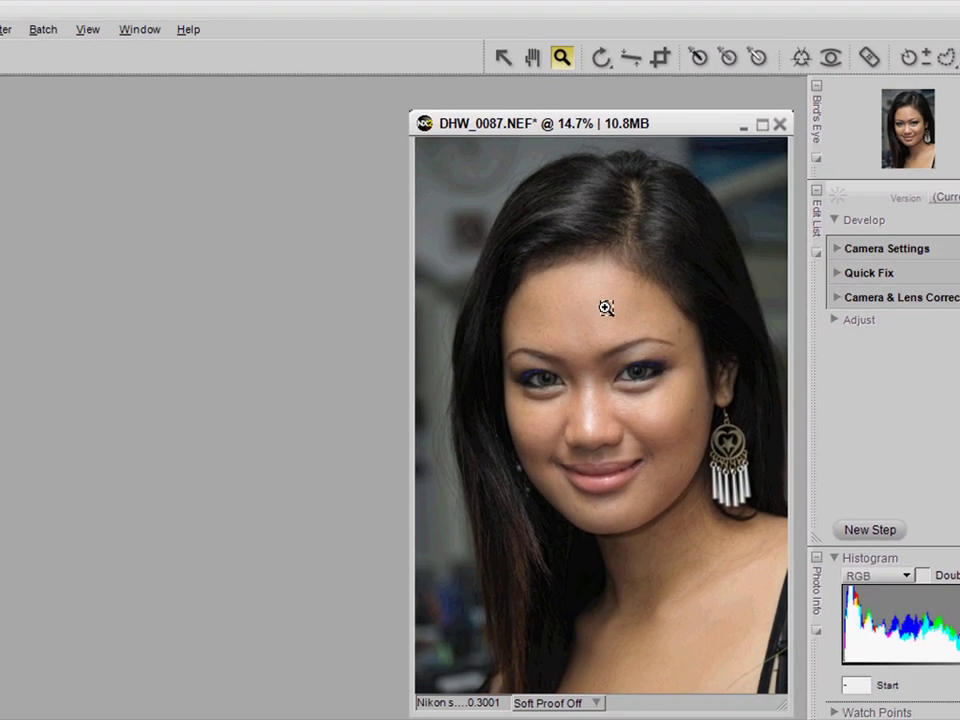
drag(291, 396, 469, 603)
drag(735, 456, 736, 458)
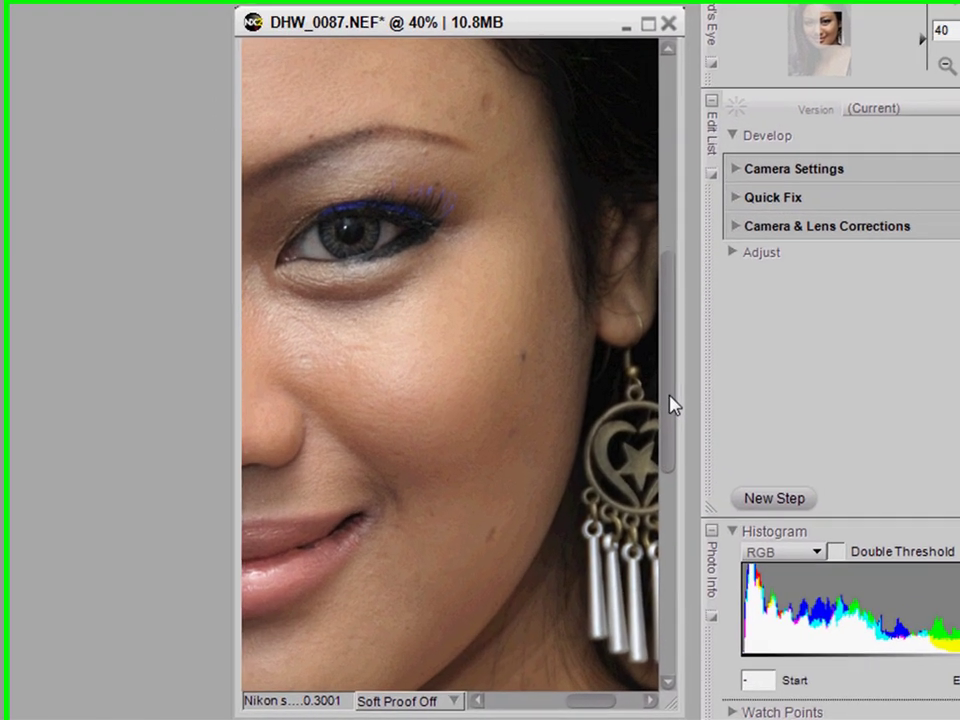
scroll(632, 271, down, 2)
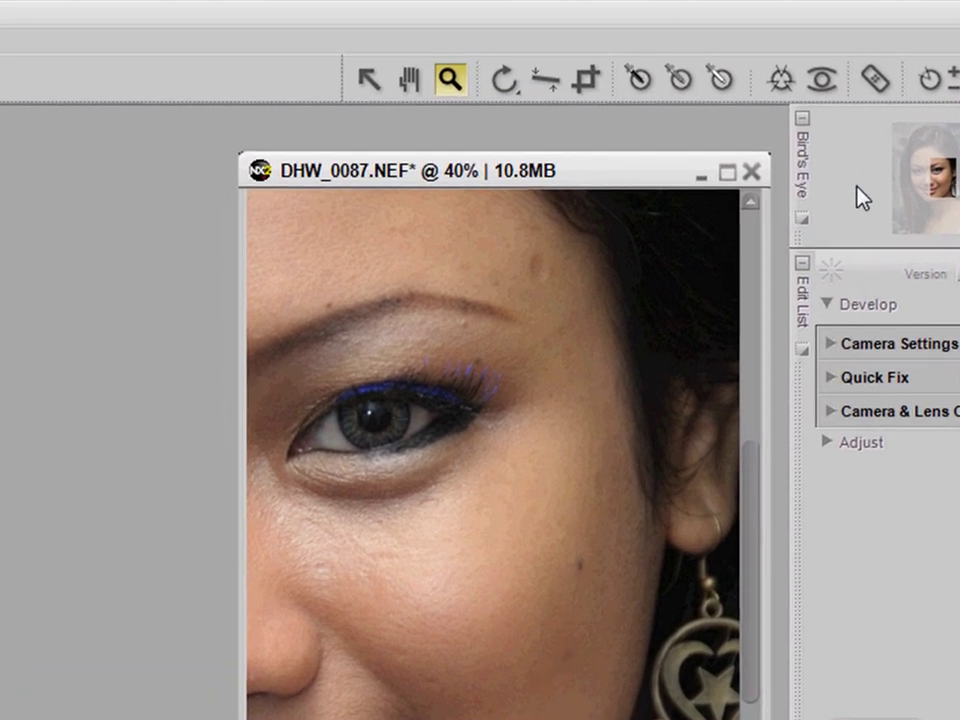
click(875, 80)
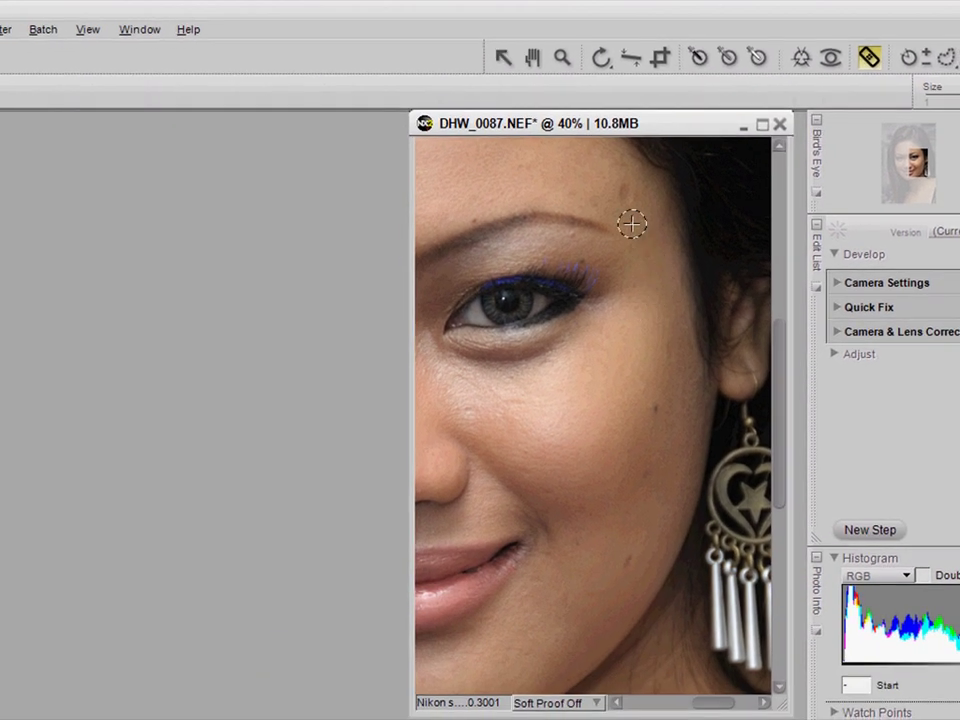
Remove the forehead and lower-cheek blemishes, then fit the portrait to the window and deselect the step
click(626, 195)
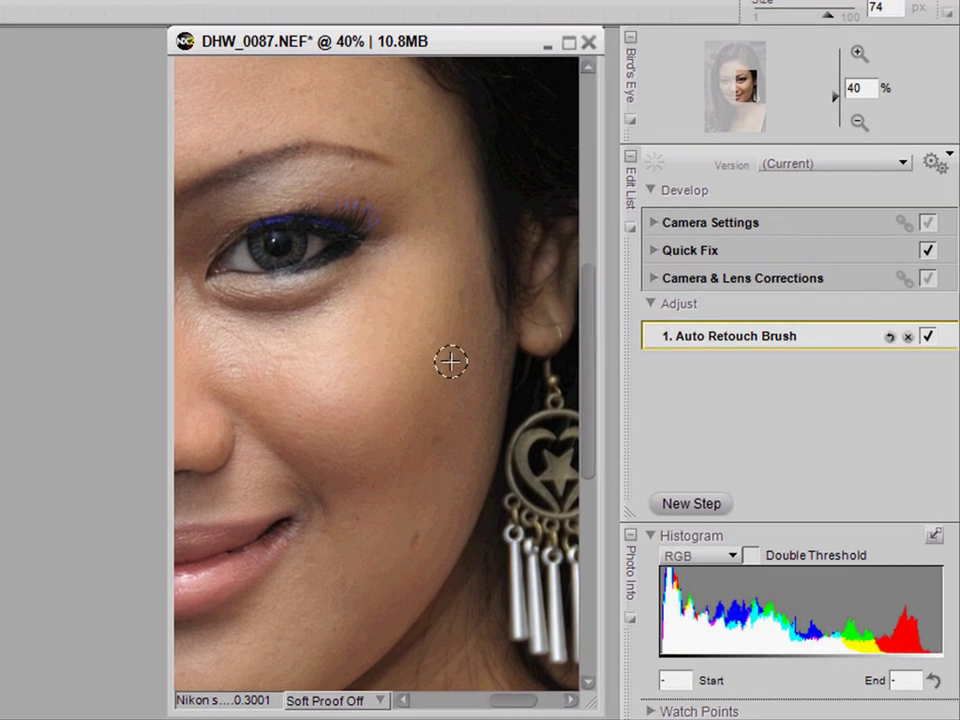
click(415, 539)
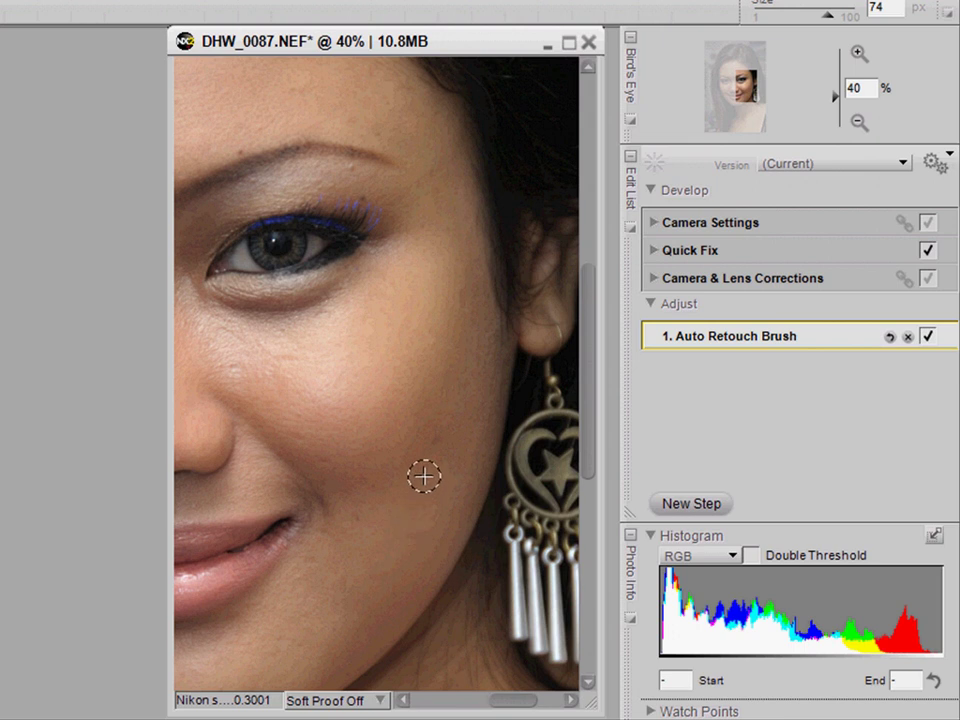
drag(512, 706, 476, 713)
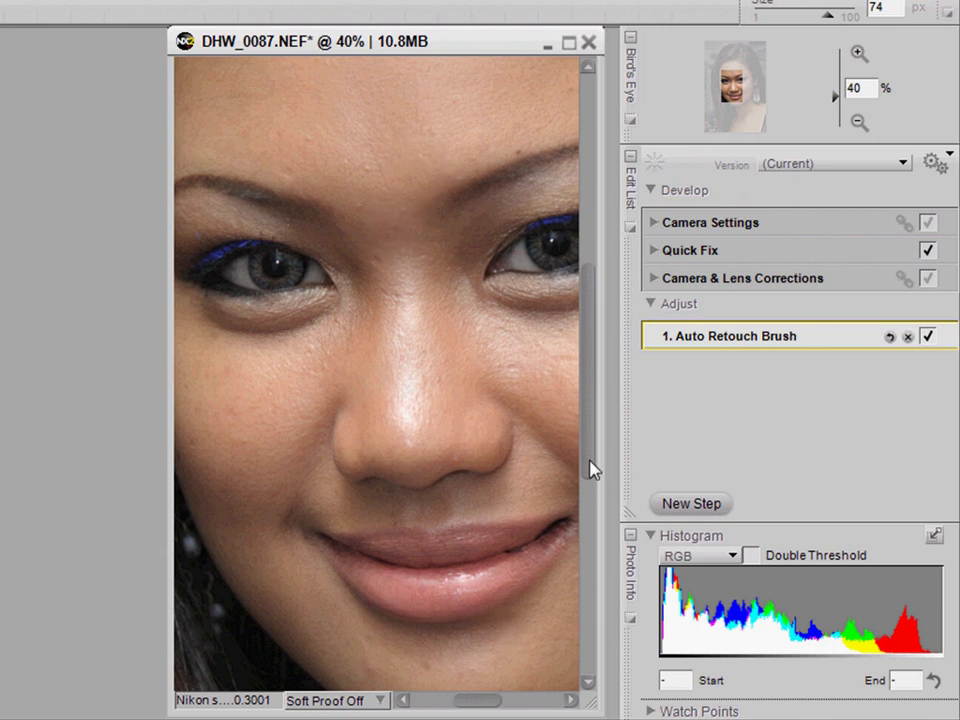
scroll(593, 478, down, 1)
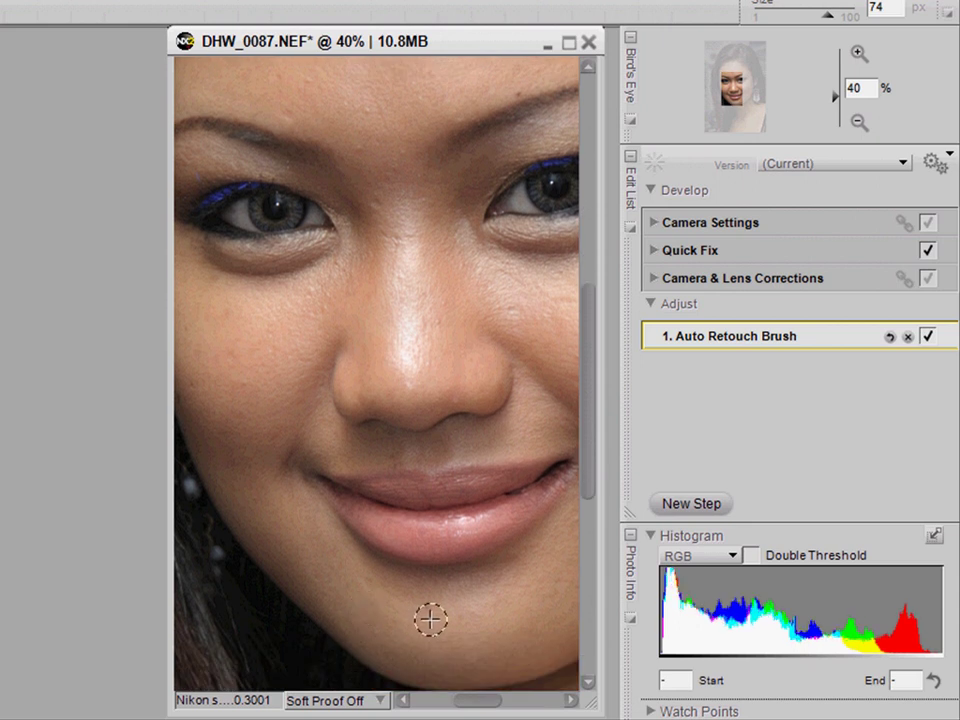
drag(590, 478, 591, 401)
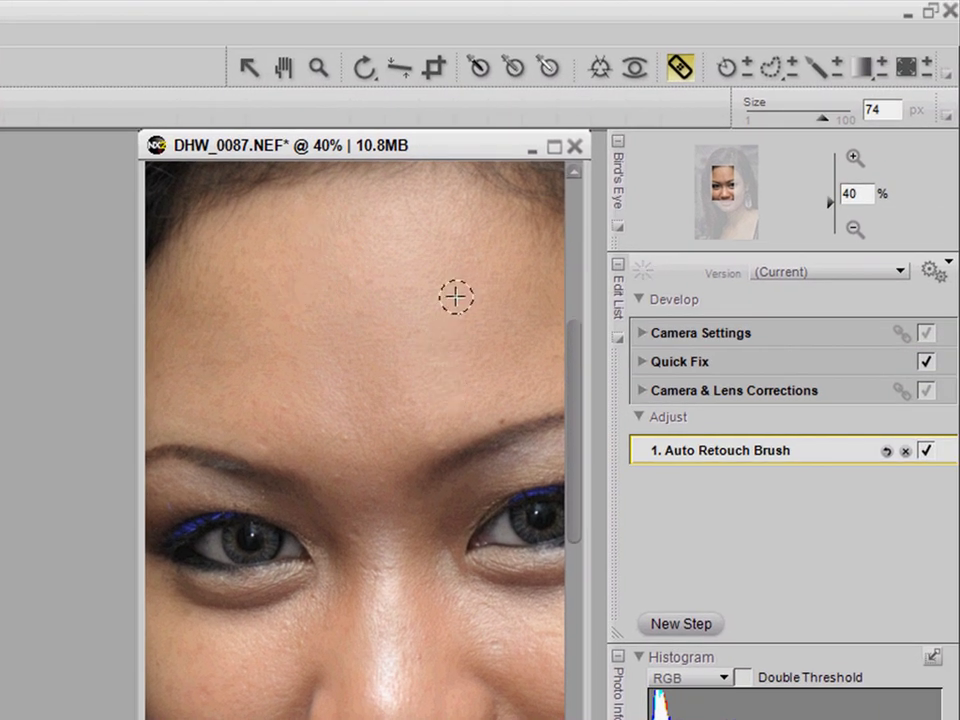
double_click(284, 75)
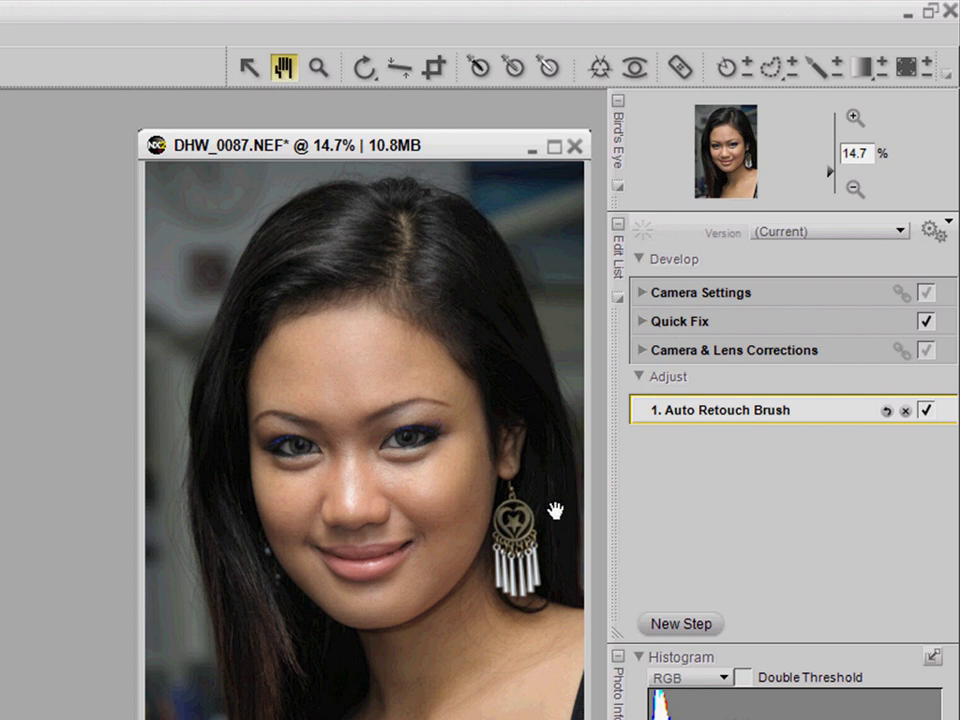
click(778, 515)
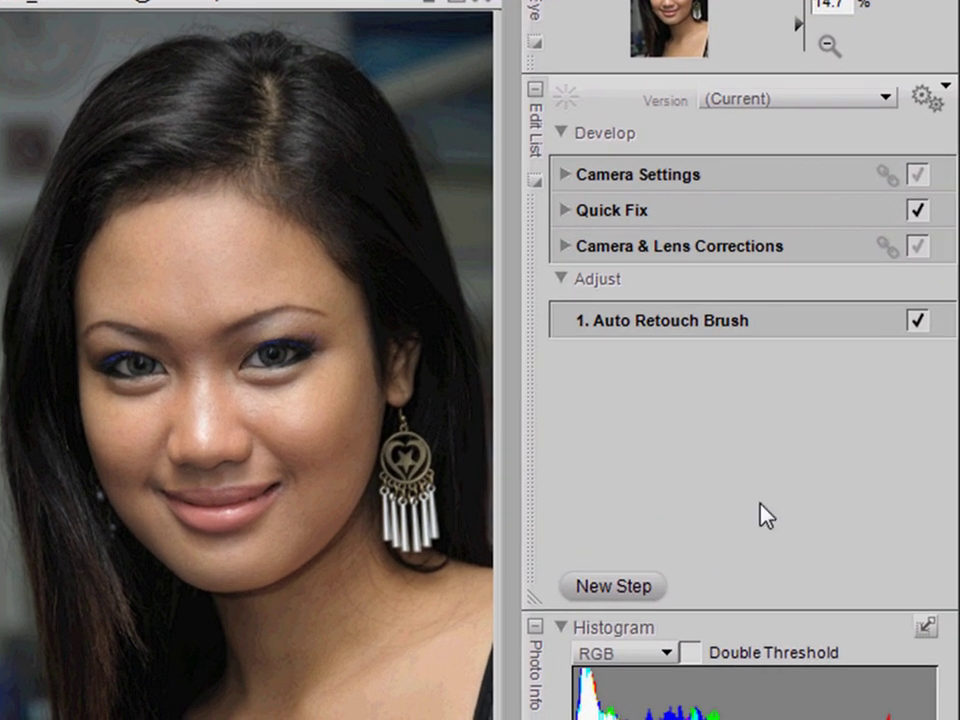
Add a Levels & Curves step and set the RGB midpoint to 0.65 to darken the portrait
click(621, 589)
click(676, 397)
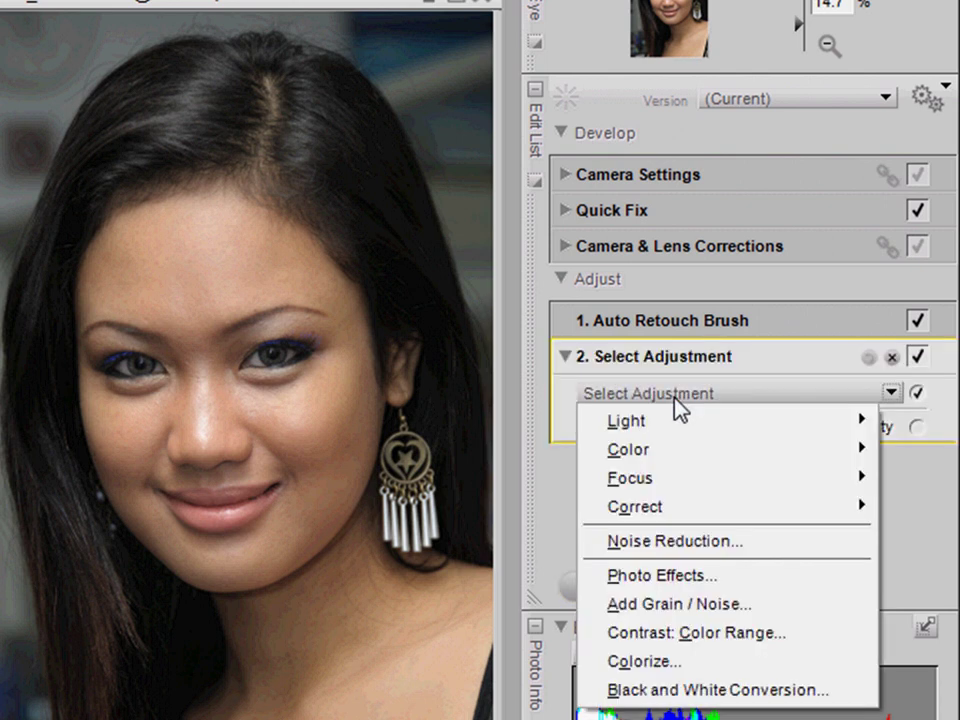
mouse_move(677, 422)
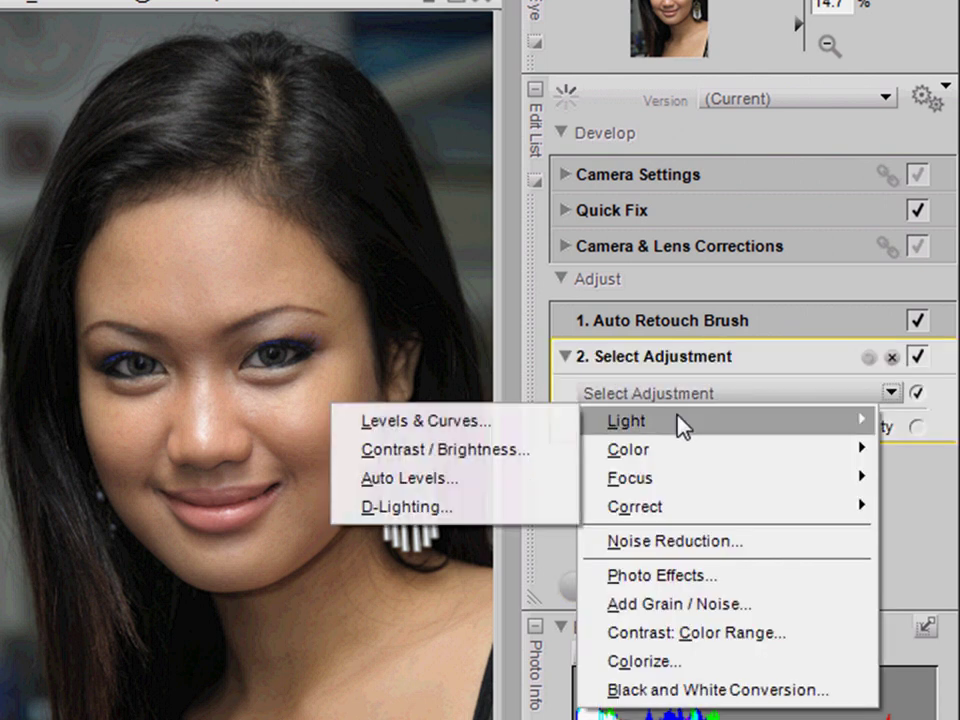
click(520, 422)
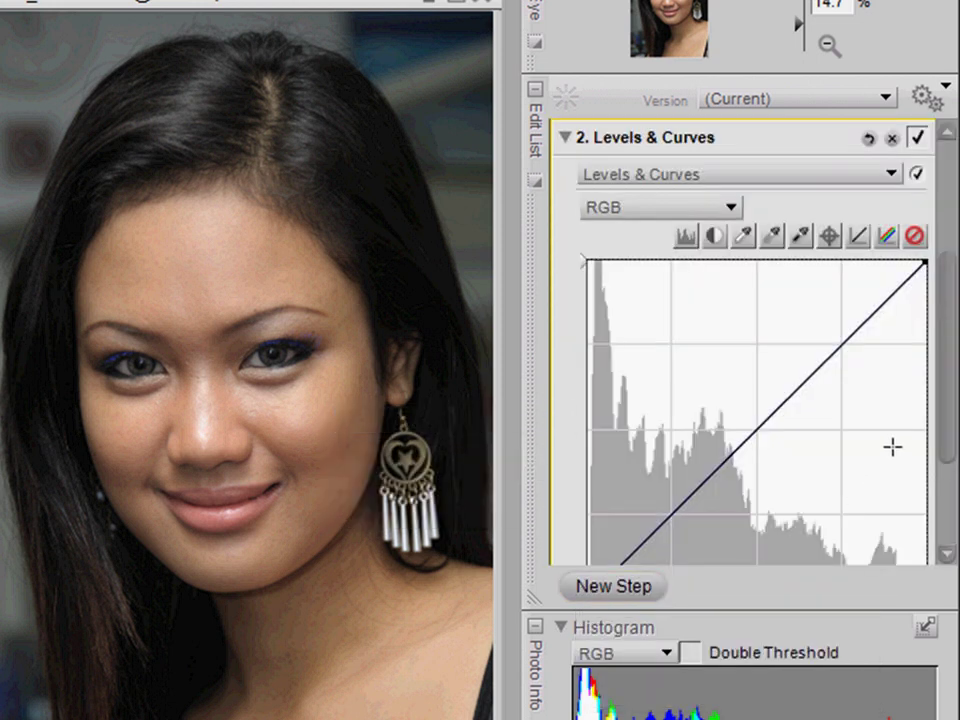
scroll(942, 430, down, 4)
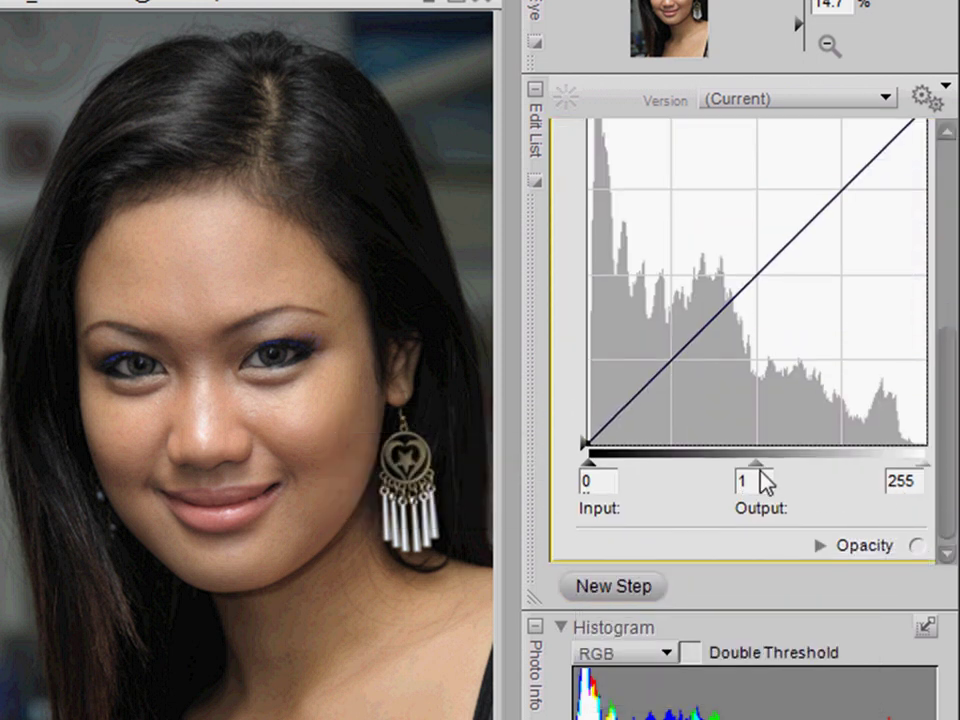
drag(757, 477, 809, 481)
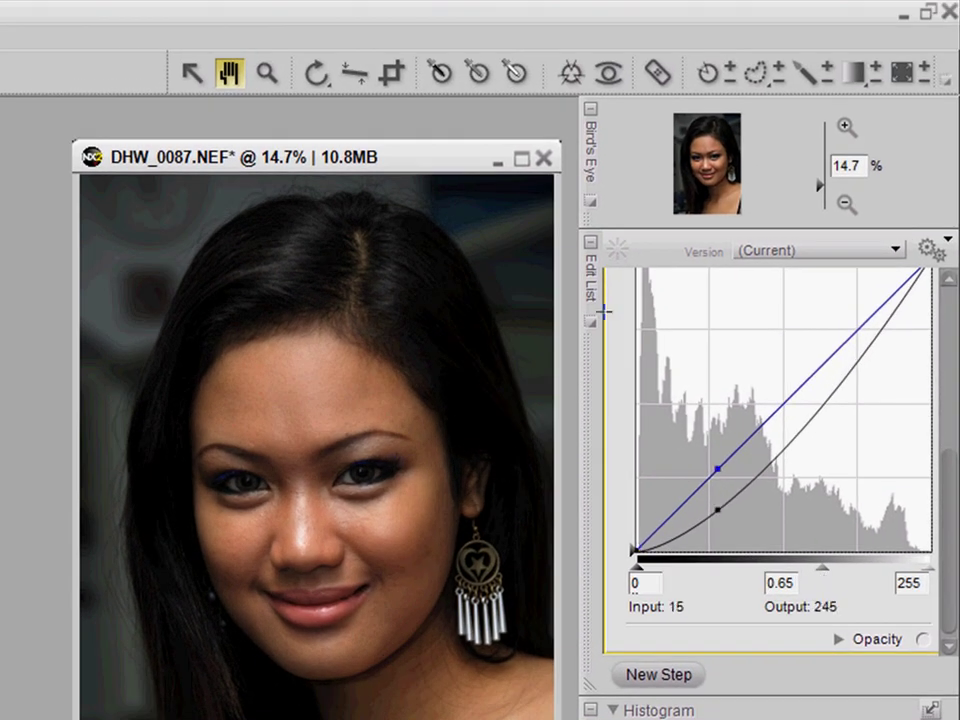
Brush the darkening onto the hair's left edge, the lower-left background and above the head
click(826, 73)
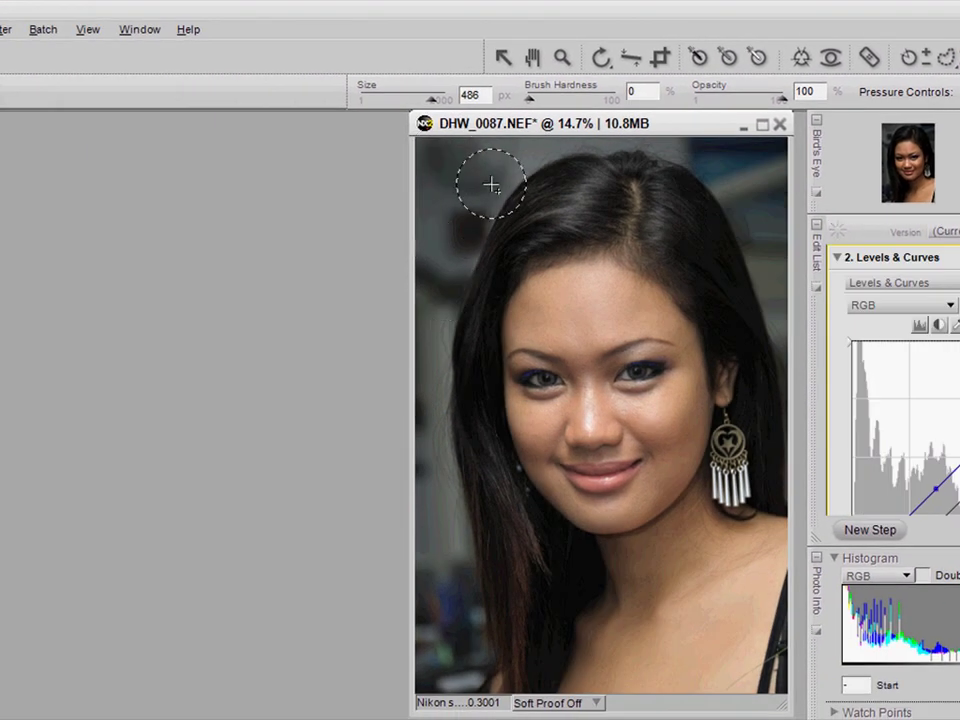
mouse_move(491, 184)
mouse_down()
mouse_move(456, 259)
mouse_move(443, 535)
mouse_move(442, 503)
mouse_up()
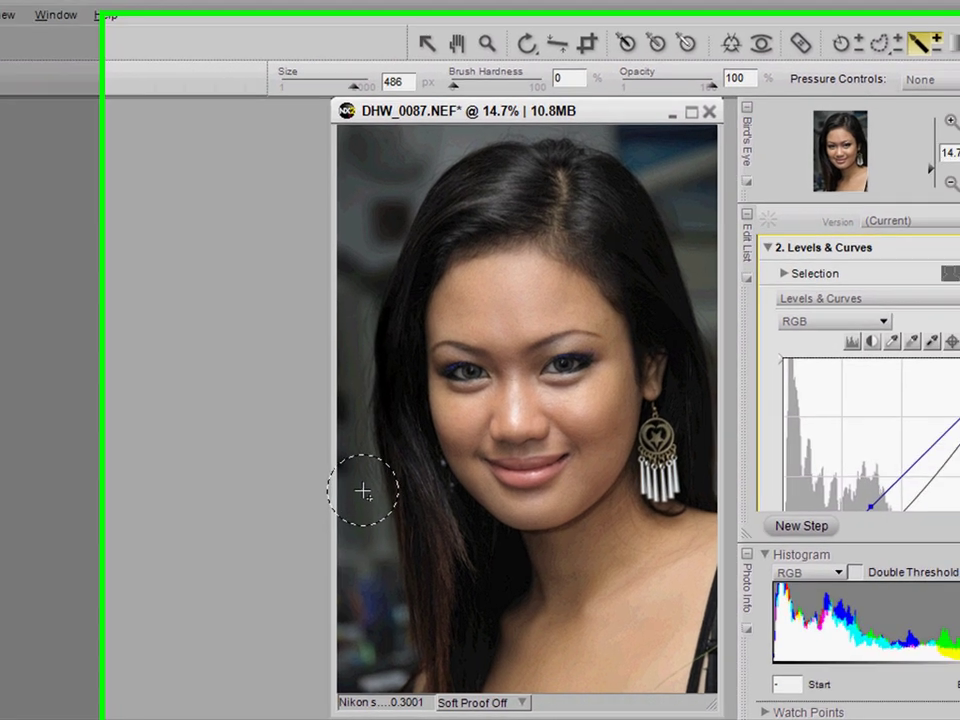
mouse_move(363, 491)
mouse_down()
mouse_move(354, 693)
mouse_move(376, 676)
mouse_move(350, 301)
mouse_up()
mouse_move(253, 289)
mouse_down()
mouse_move(265, 235)
mouse_move(316, 144)
mouse_move(368, 123)
mouse_move(302, 200)
mouse_move(337, 157)
mouse_move(400, 138)
mouse_move(549, 137)
mouse_move(594, 212)
mouse_move(626, 382)
mouse_move(611, 130)
mouse_move(409, 167)
mouse_move(255, 173)
mouse_move(278, 165)
mouse_move(253, 383)
mouse_move(258, 478)
mouse_move(301, 638)
mouse_move(300, 677)
mouse_move(278, 623)
mouse_move(264, 325)
mouse_move(273, 181)
mouse_move(572, 212)
mouse_up()
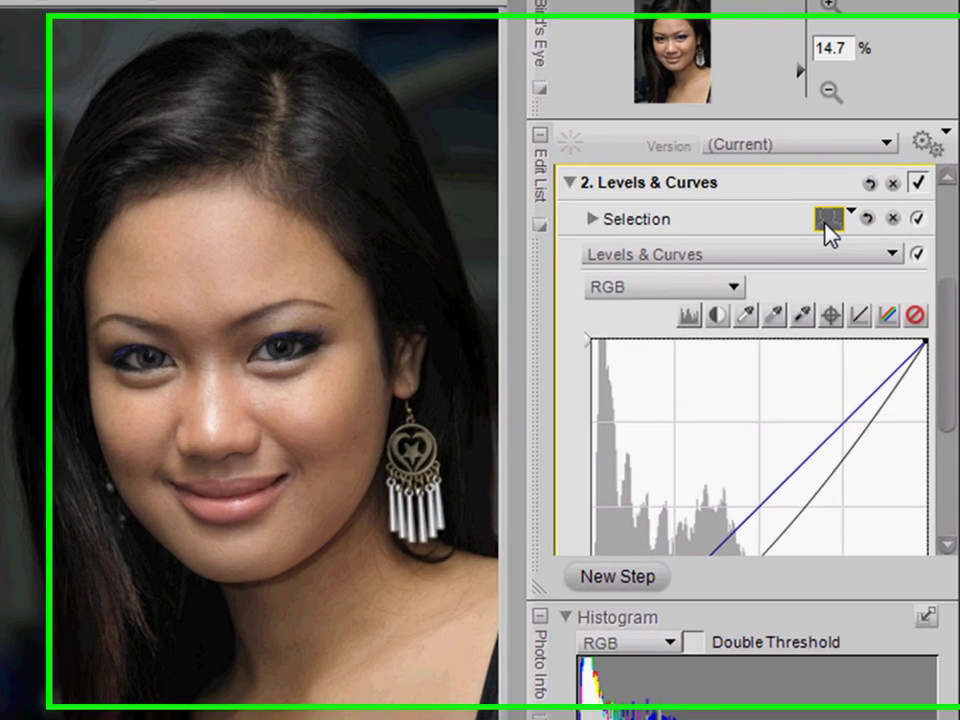
In mask view, extend the selection down the left background edge and above the head
click(861, 261)
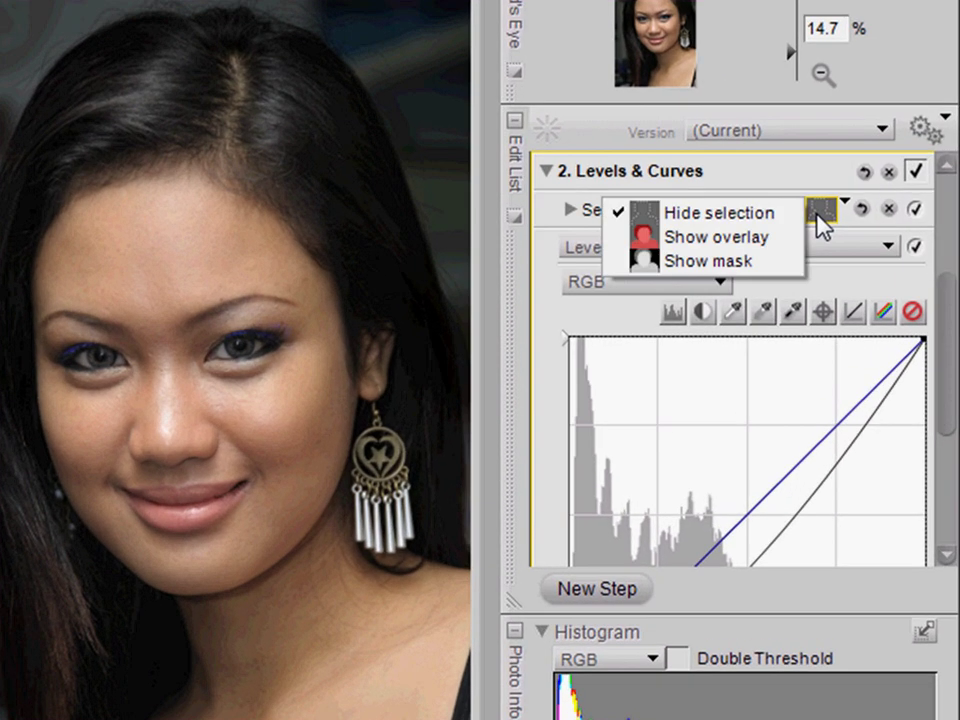
click(752, 249)
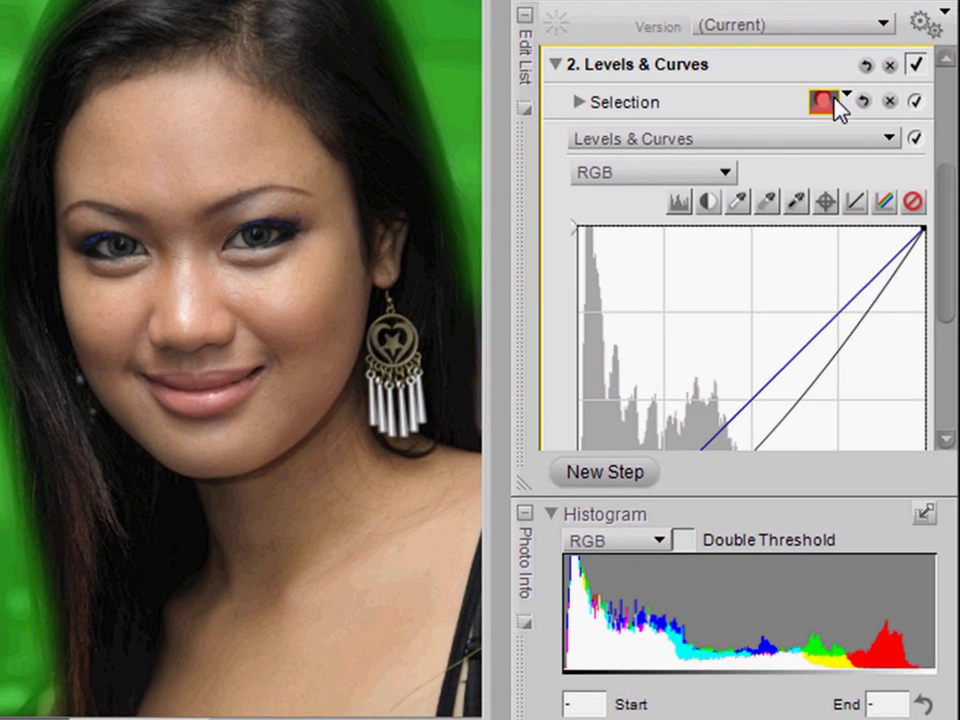
click(837, 101)
click(710, 153)
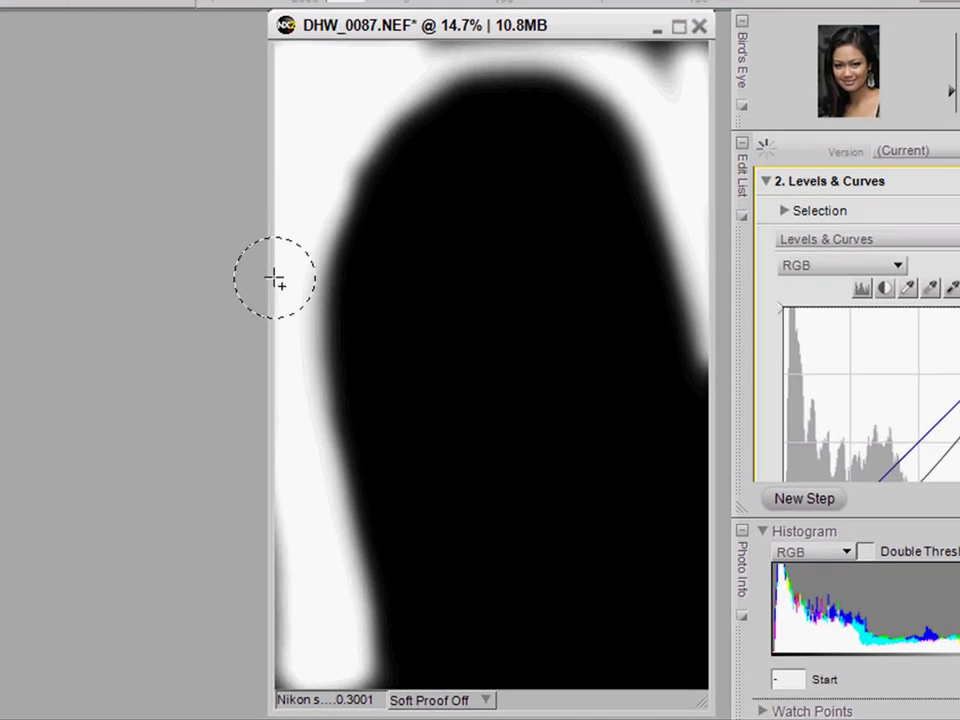
drag(282, 483, 279, 692)
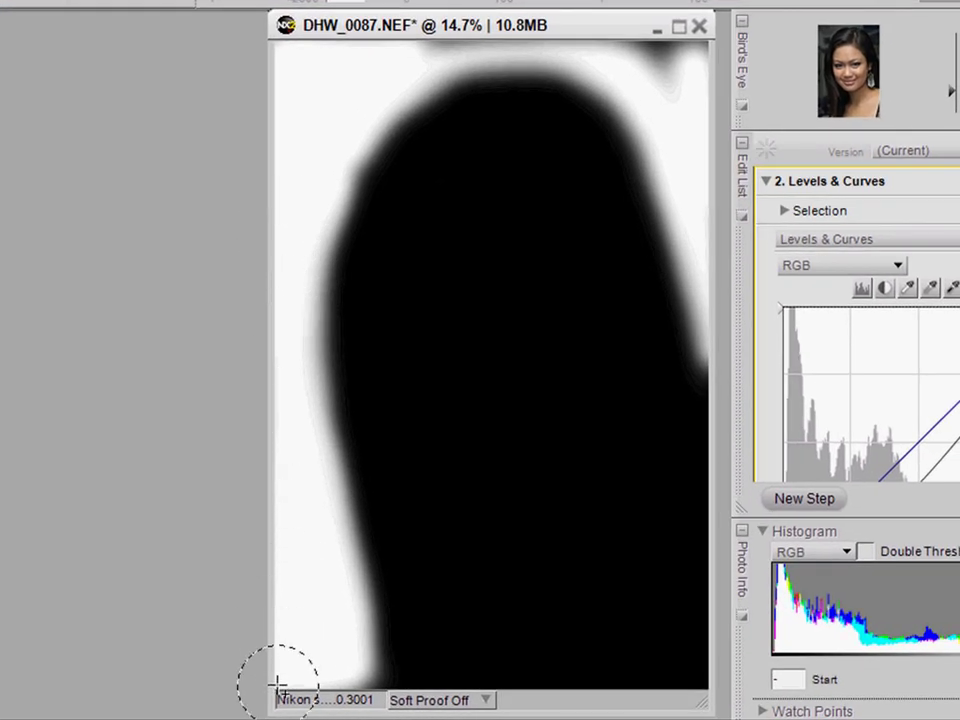
mouse_move(367, 150)
mouse_down()
mouse_move(375, 73)
mouse_move(640, 57)
mouse_move(696, 71)
mouse_up()
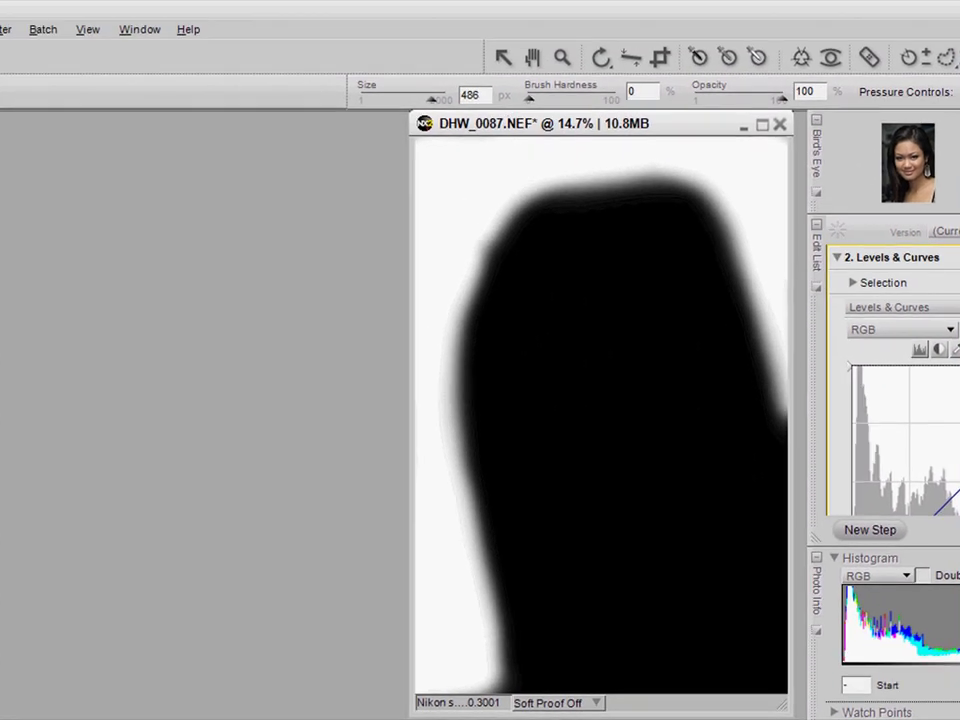
Return the selection display to the green overlay, then hide the selection
click(853, 282)
click(905, 284)
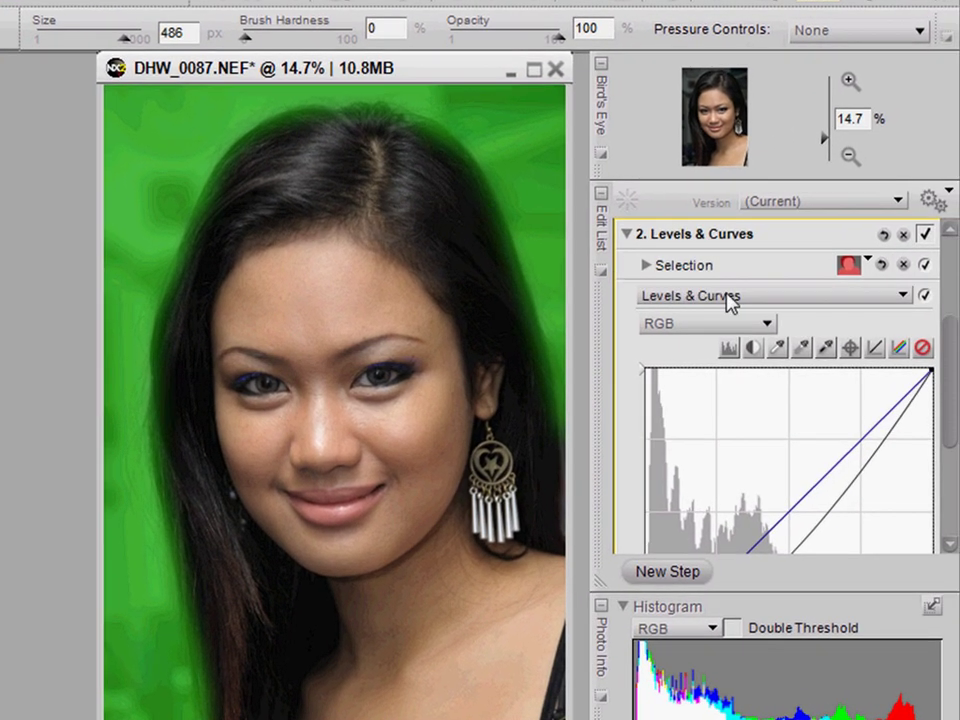
click(848, 265)
click(803, 268)
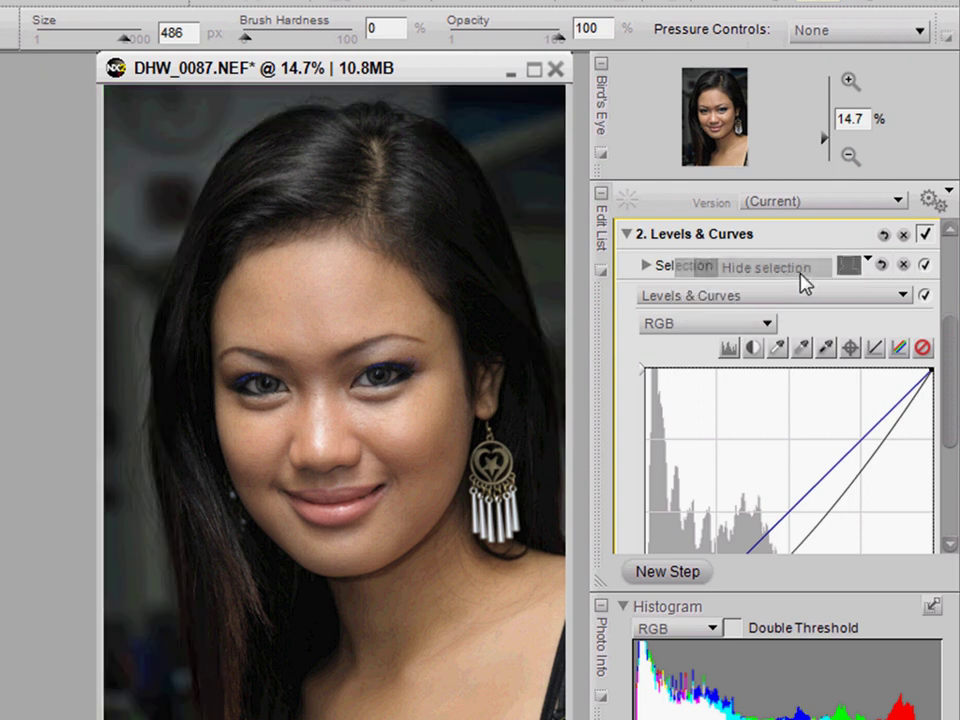